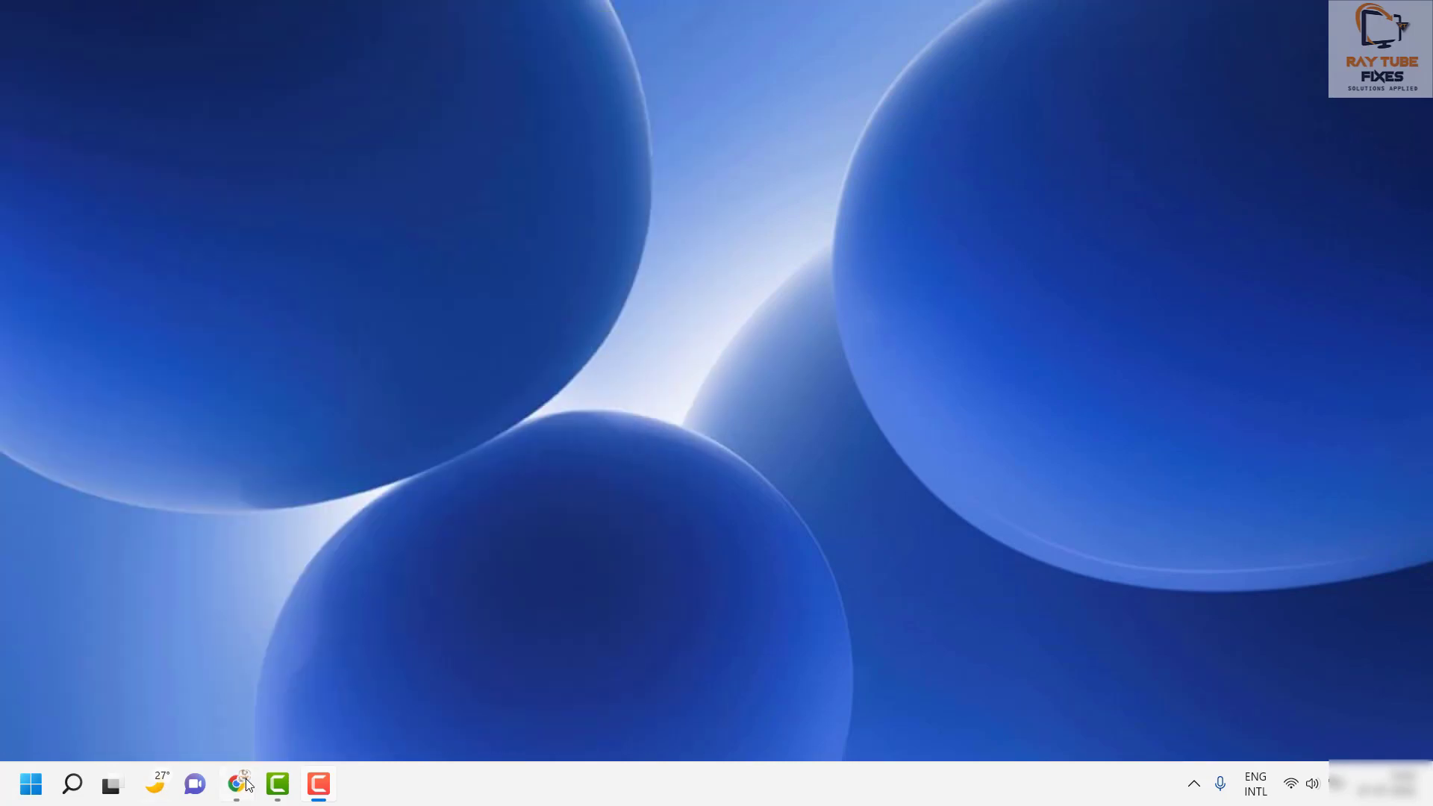
# Step: Bring the Chrome window showing the raytubefixes.com Gmail update article to the front
pyautogui.click(235, 784)
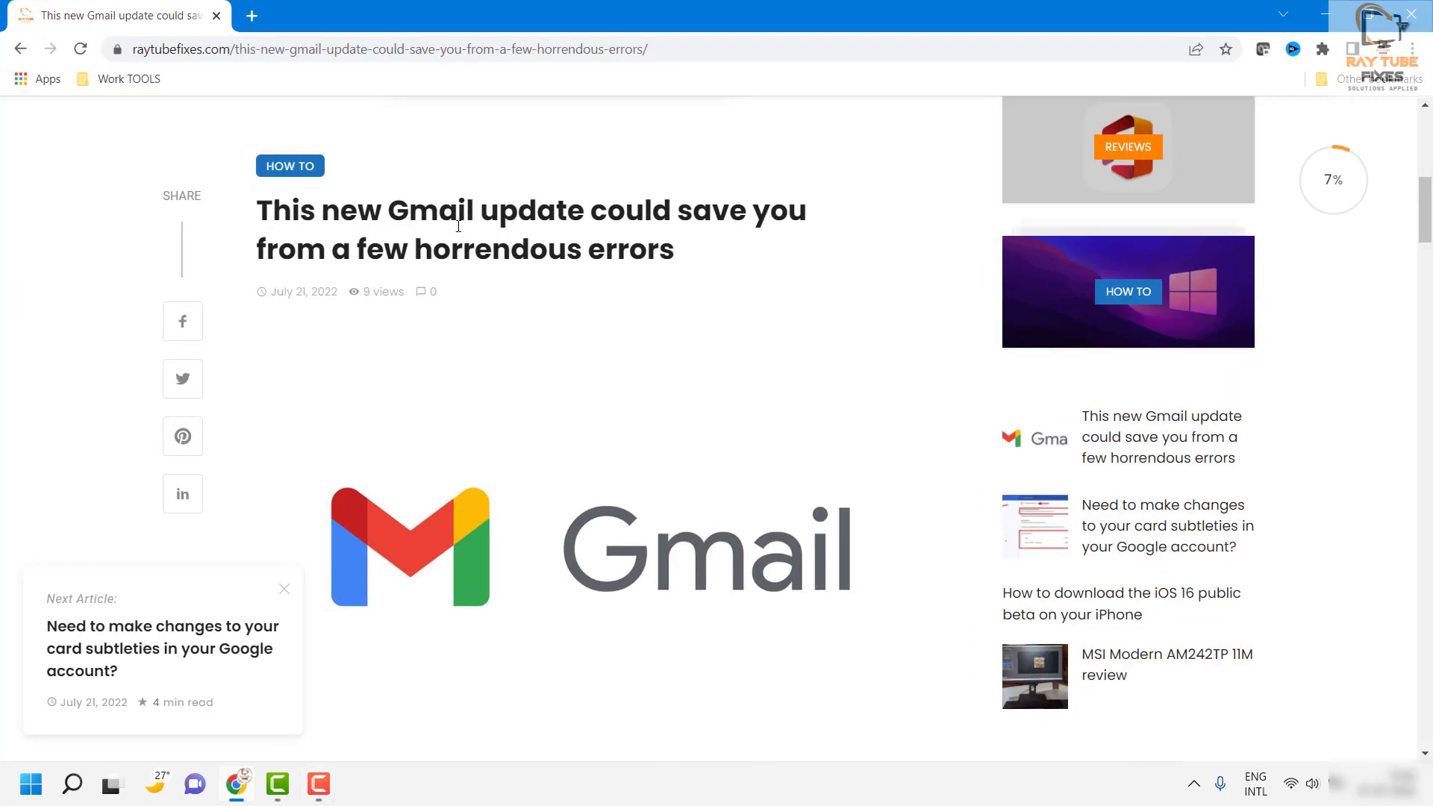
# Step: Load chrome://flags/#enable-reader-mode in a new tab and expand the Enable Reader Mode choices
pyautogui.click(252, 15)
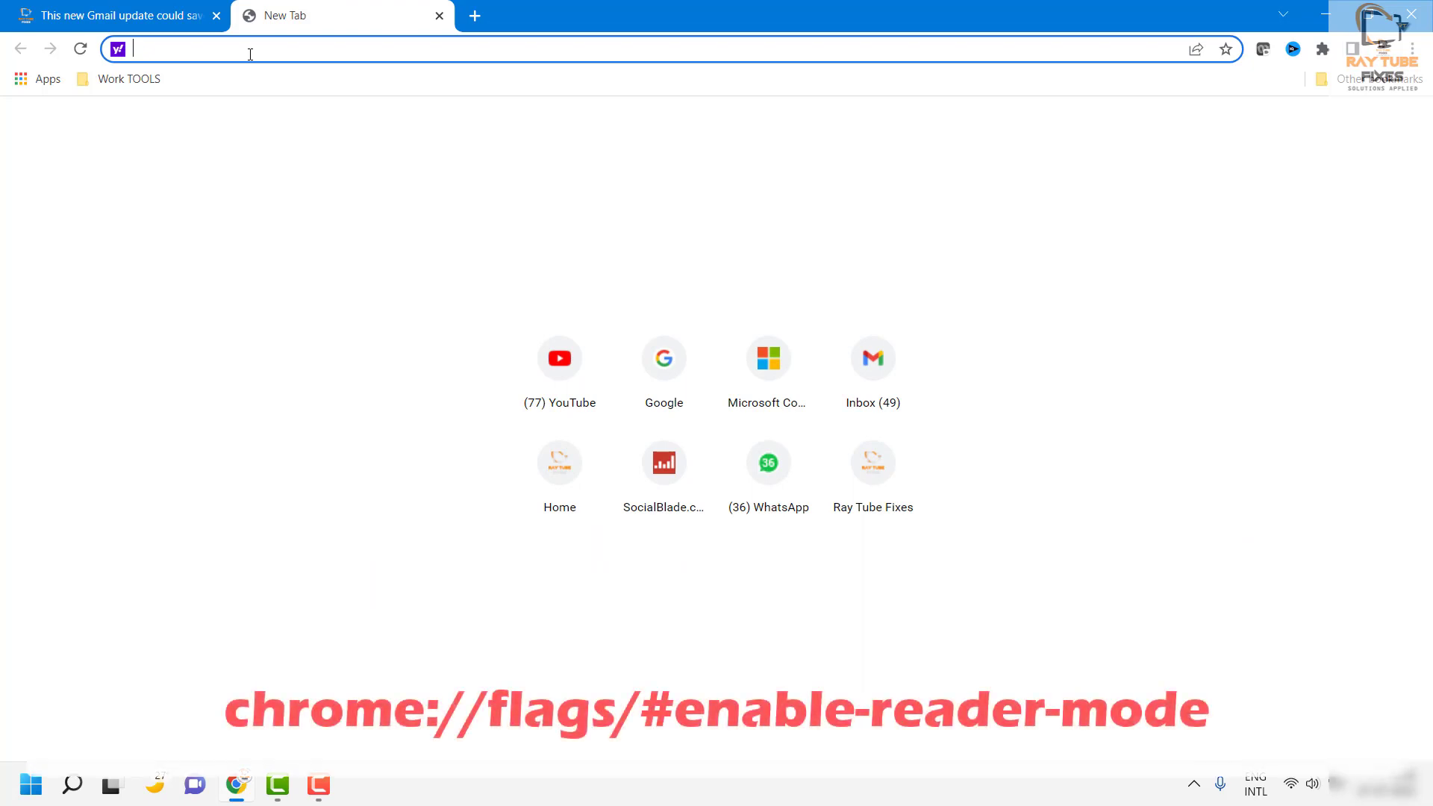
pyautogui.write('chrome://flags/#enable-reader-mode')
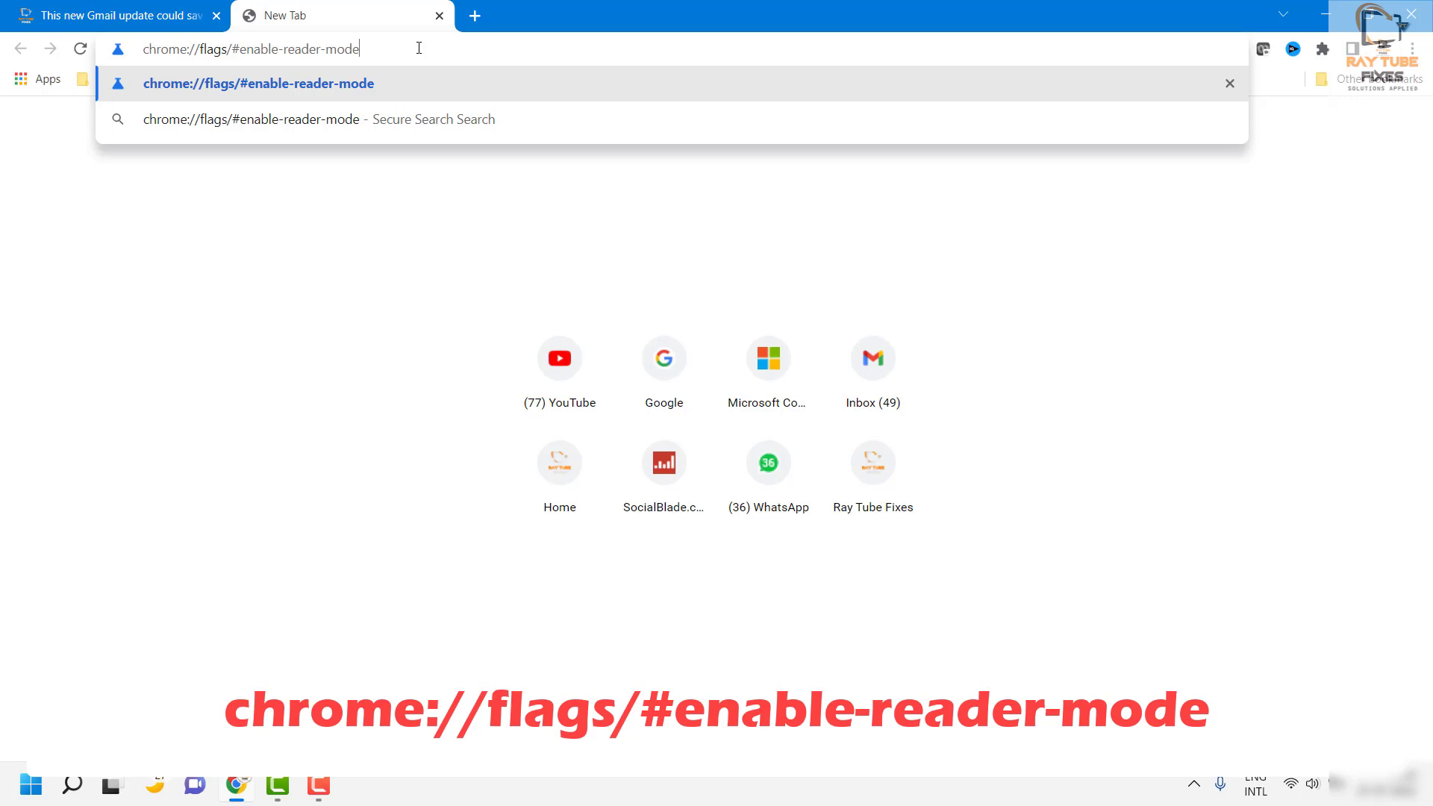
pyautogui.press('Return')
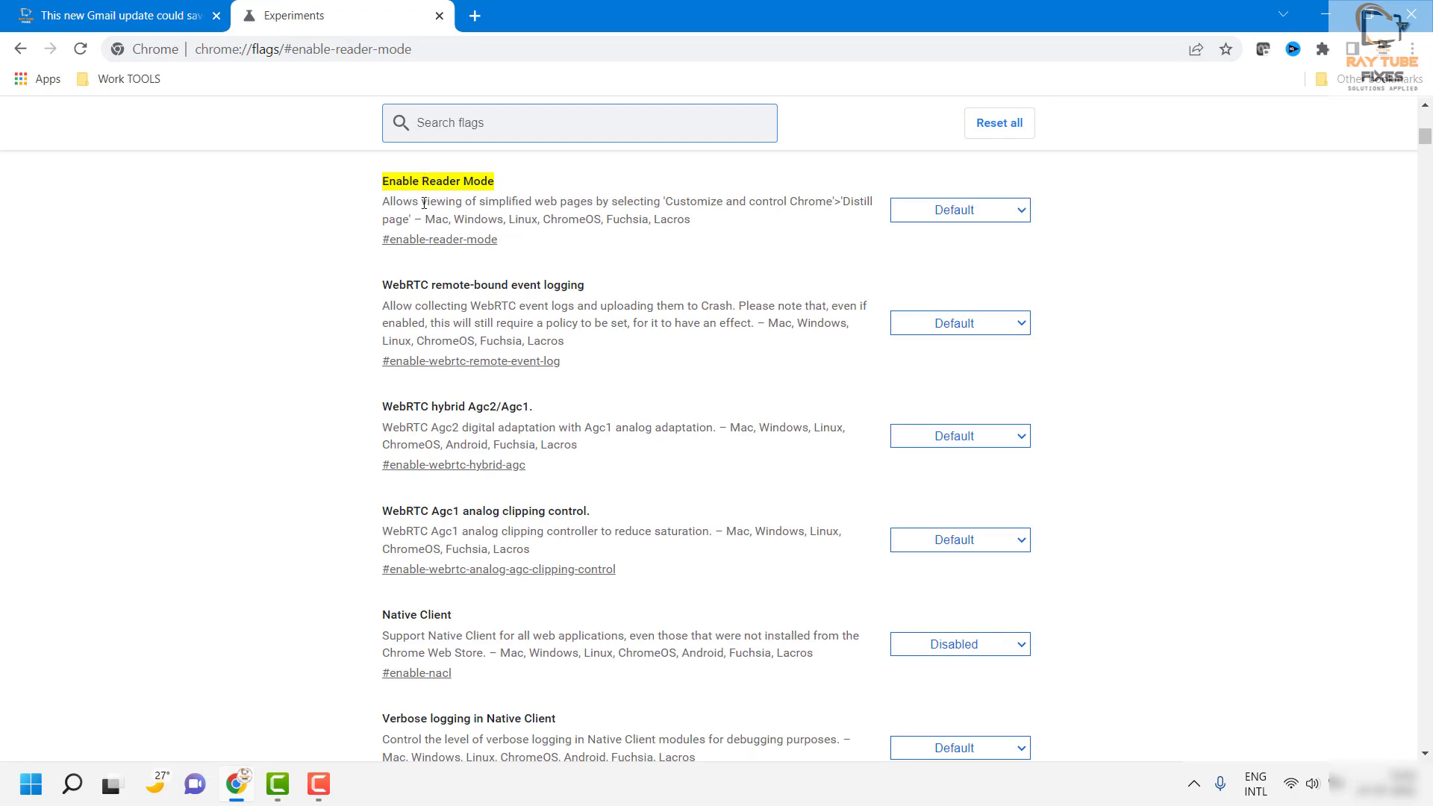
pyautogui.click(1022, 212)
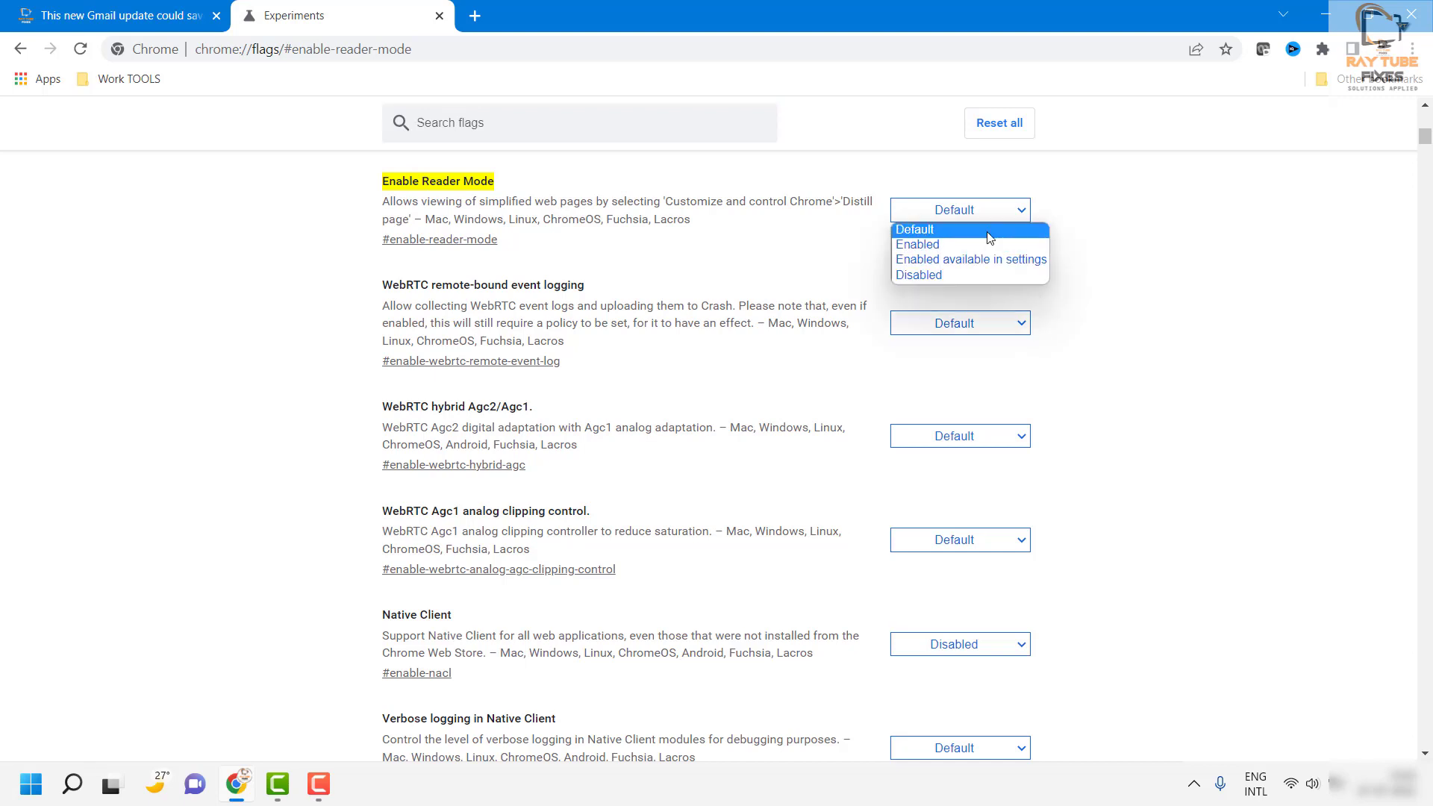
# Step: Set Enable Reader Mode to Enabled, relaunch Chrome, and return to the Gmail article tab
pyautogui.click(938, 246)
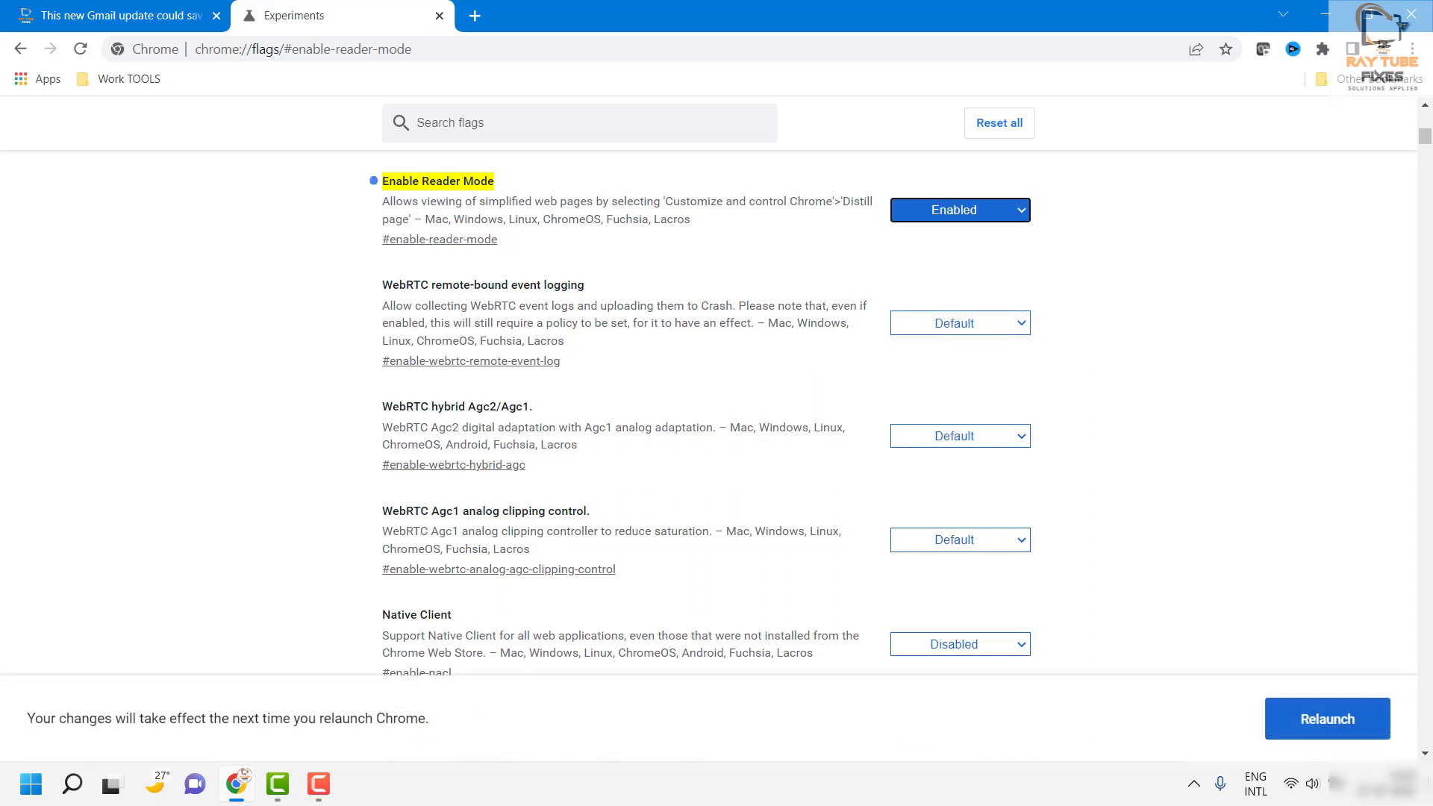
pyautogui.click(1344, 719)
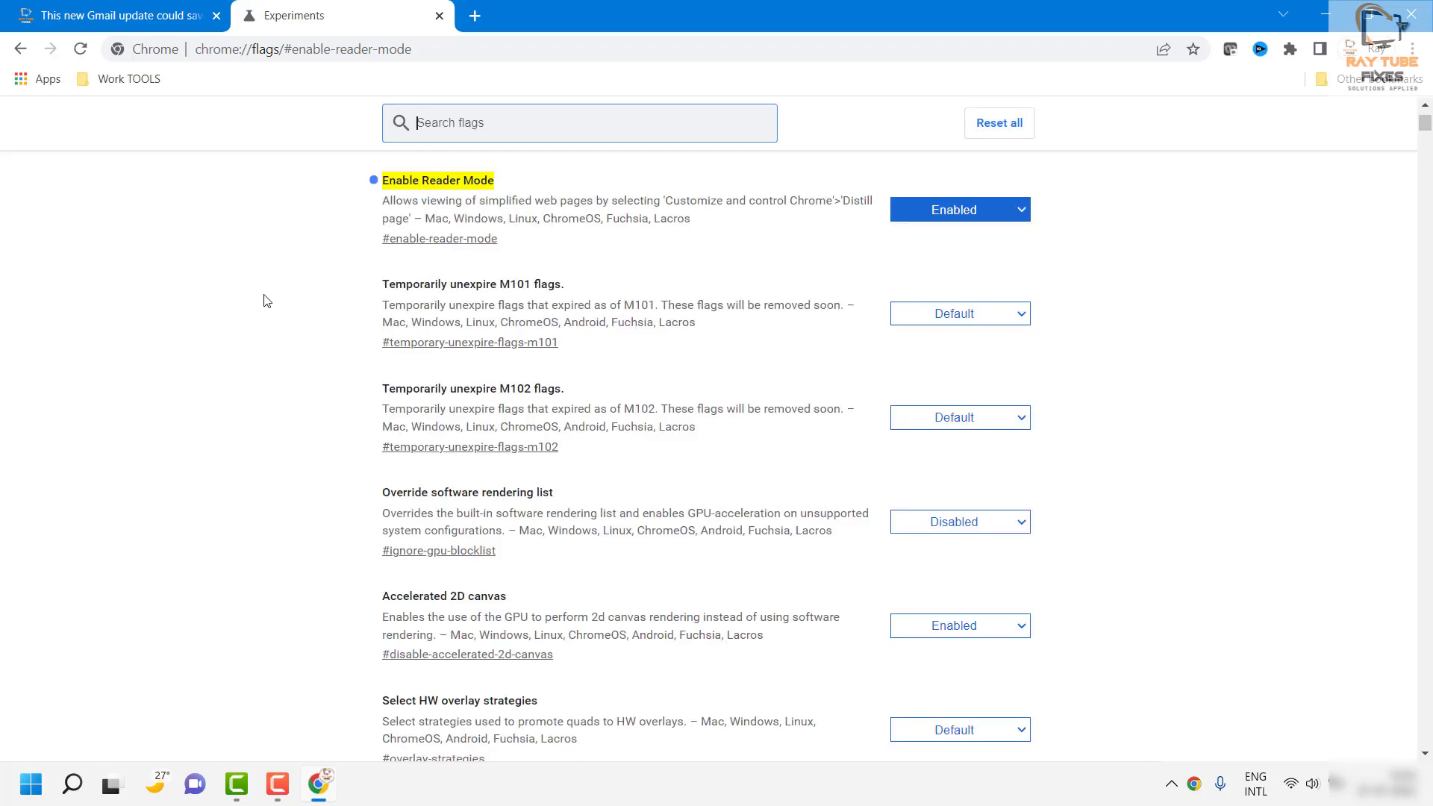
pyautogui.click(1413, 49)
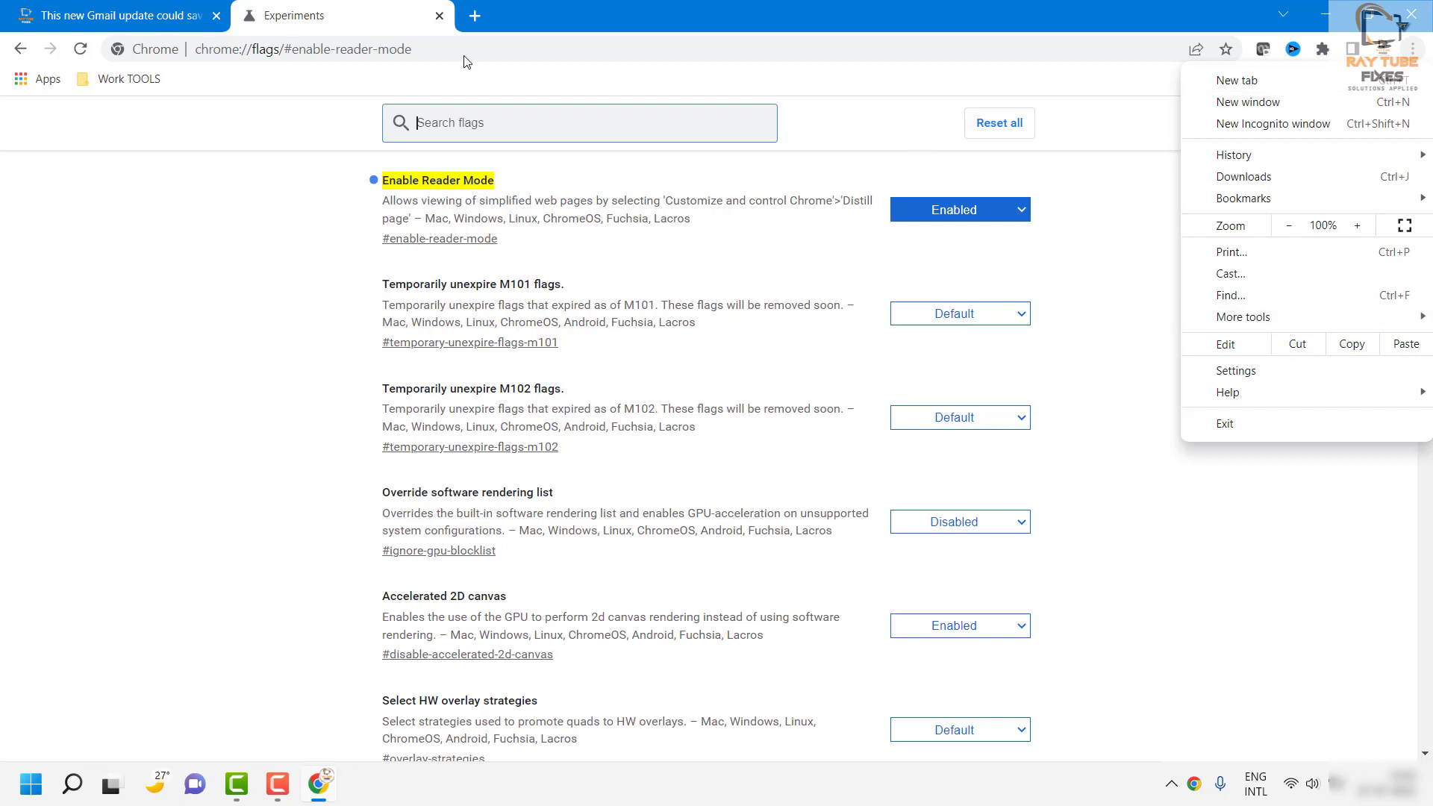
pyautogui.click(123, 6)
pyautogui.click(121, 10)
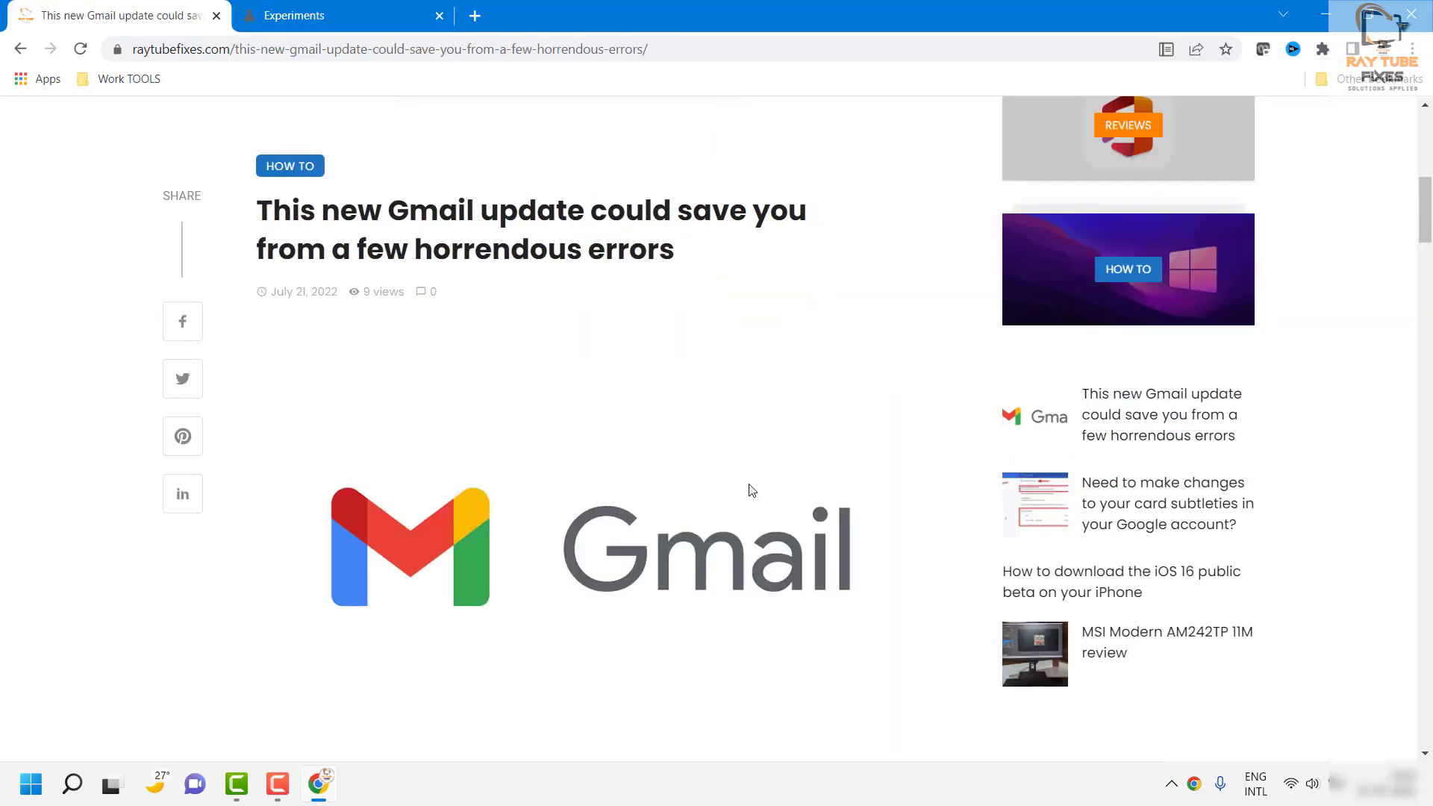
# Step: Scroll the Gmail article and switch it to Reader Mode using the address-bar reader icon
pyautogui.moveTo(1427, 228); pyautogui.dragTo(1427, 286)
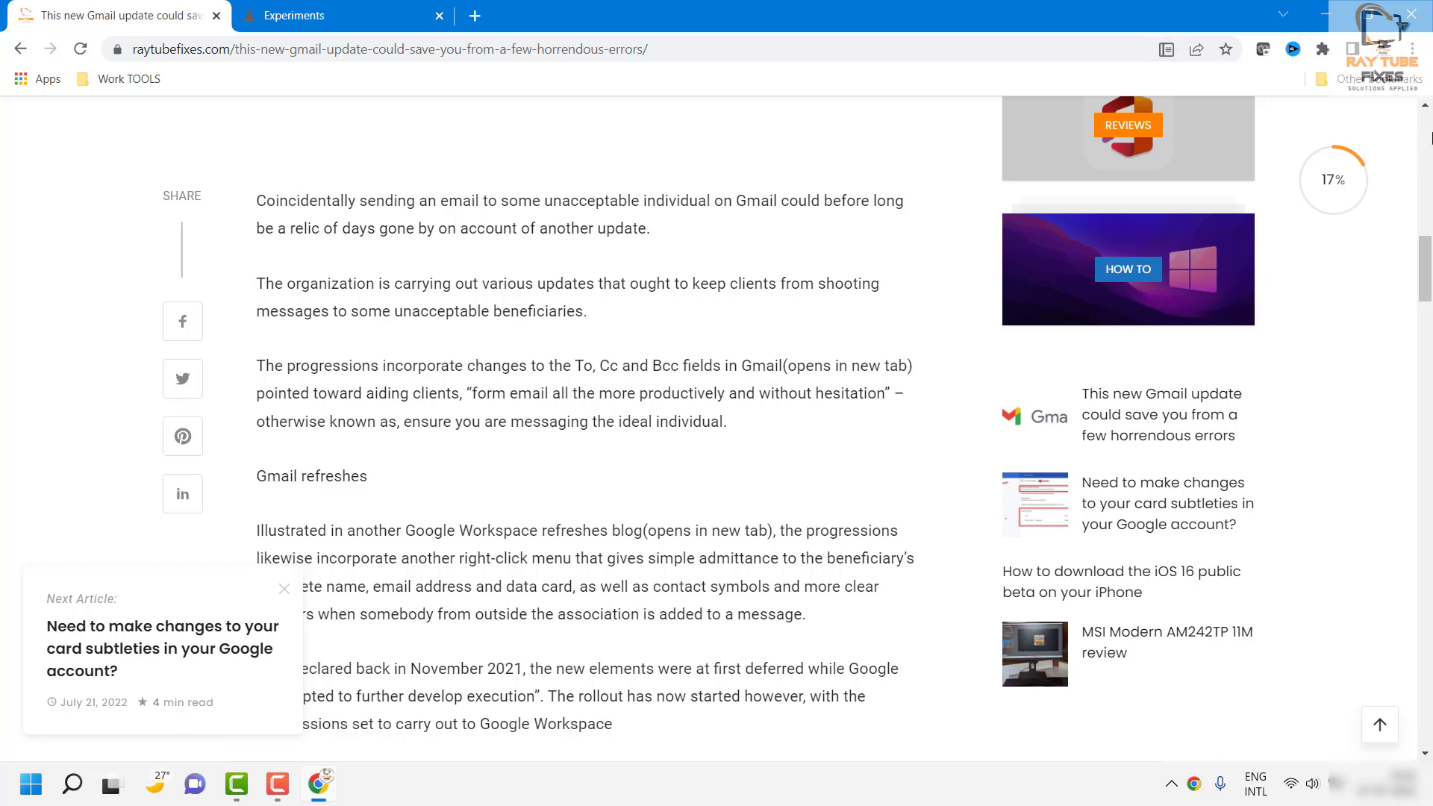
pyautogui.click(1413, 51)
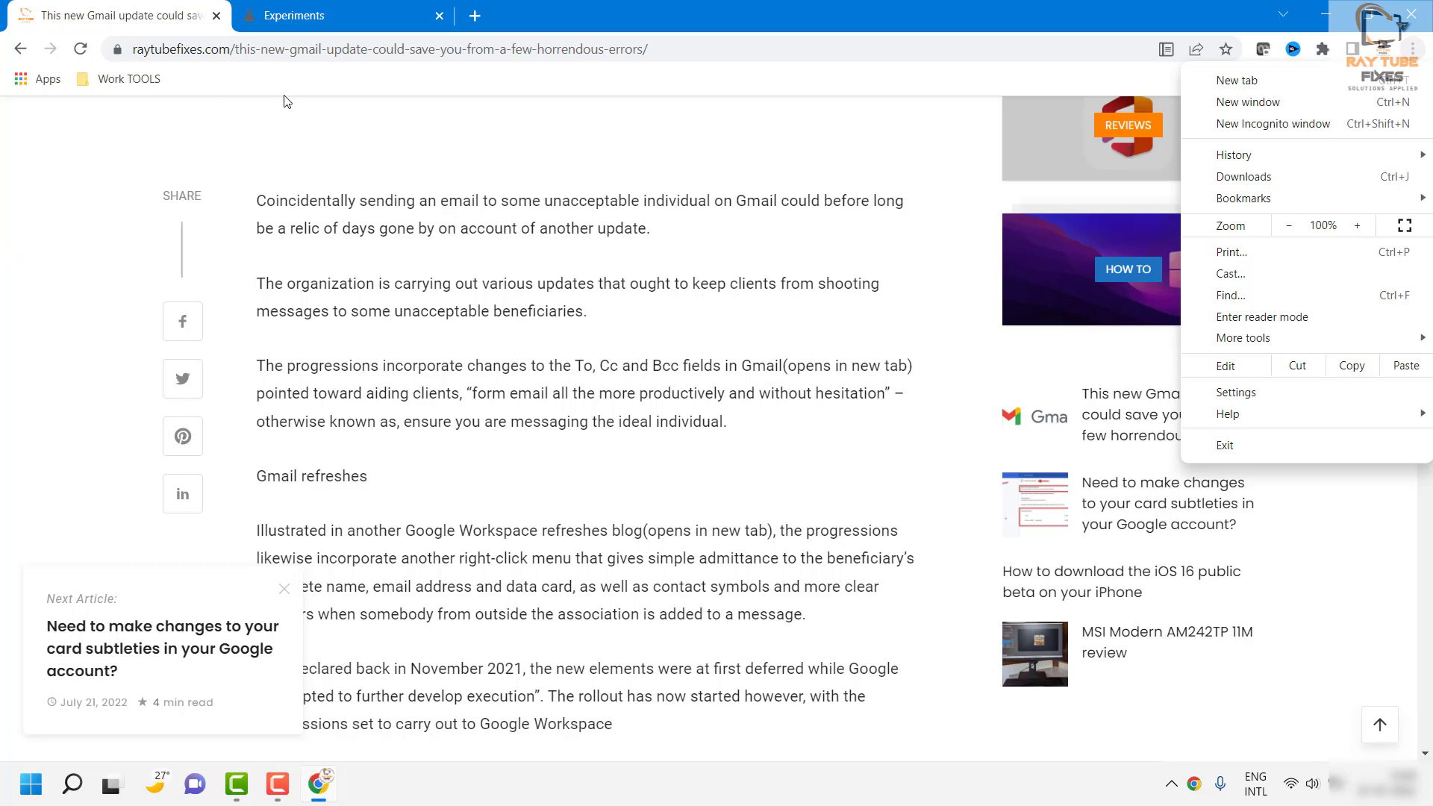
pyautogui.press('Escape')
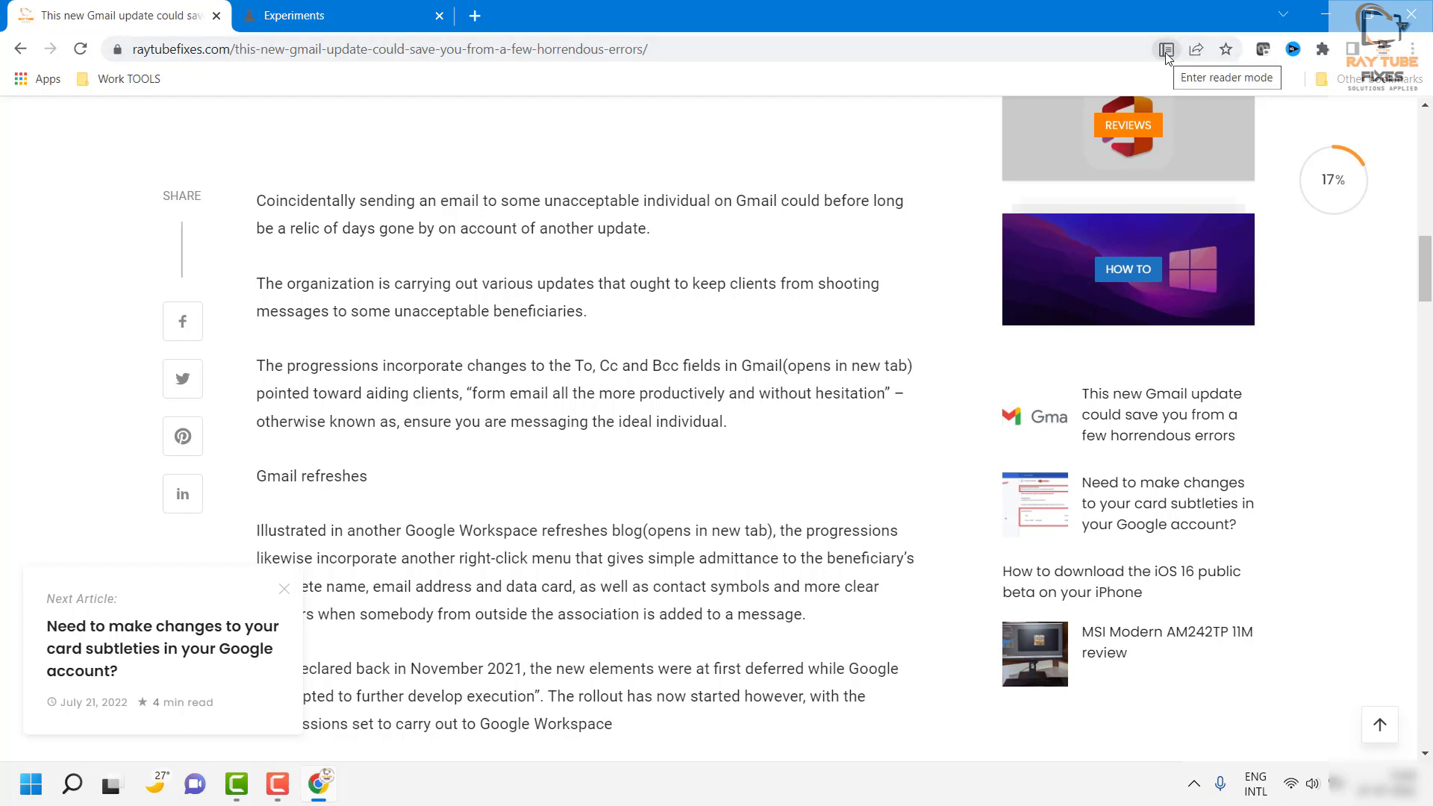
pyautogui.click(1413, 49)
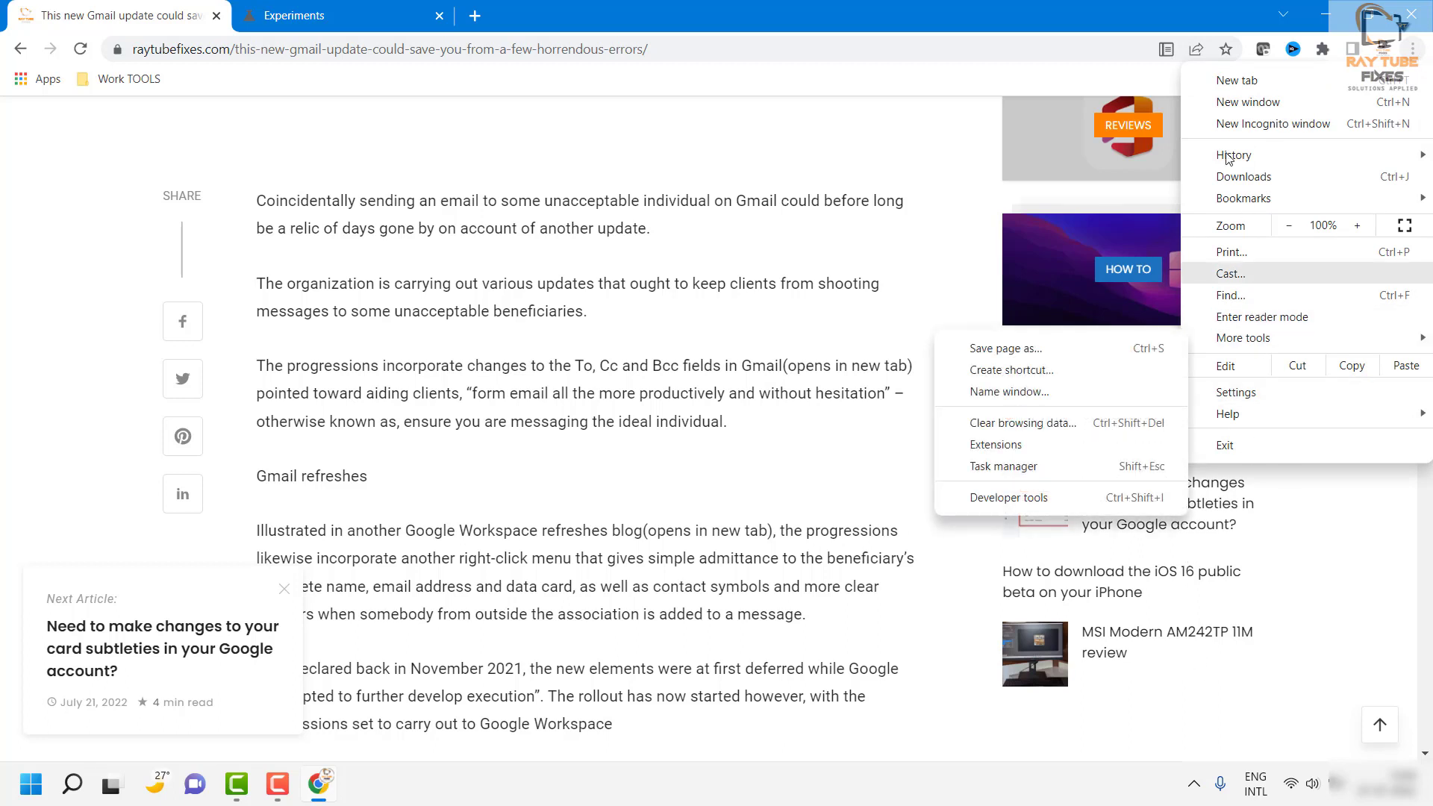
pyautogui.click(1166, 49)
pyautogui.click(1166, 50)
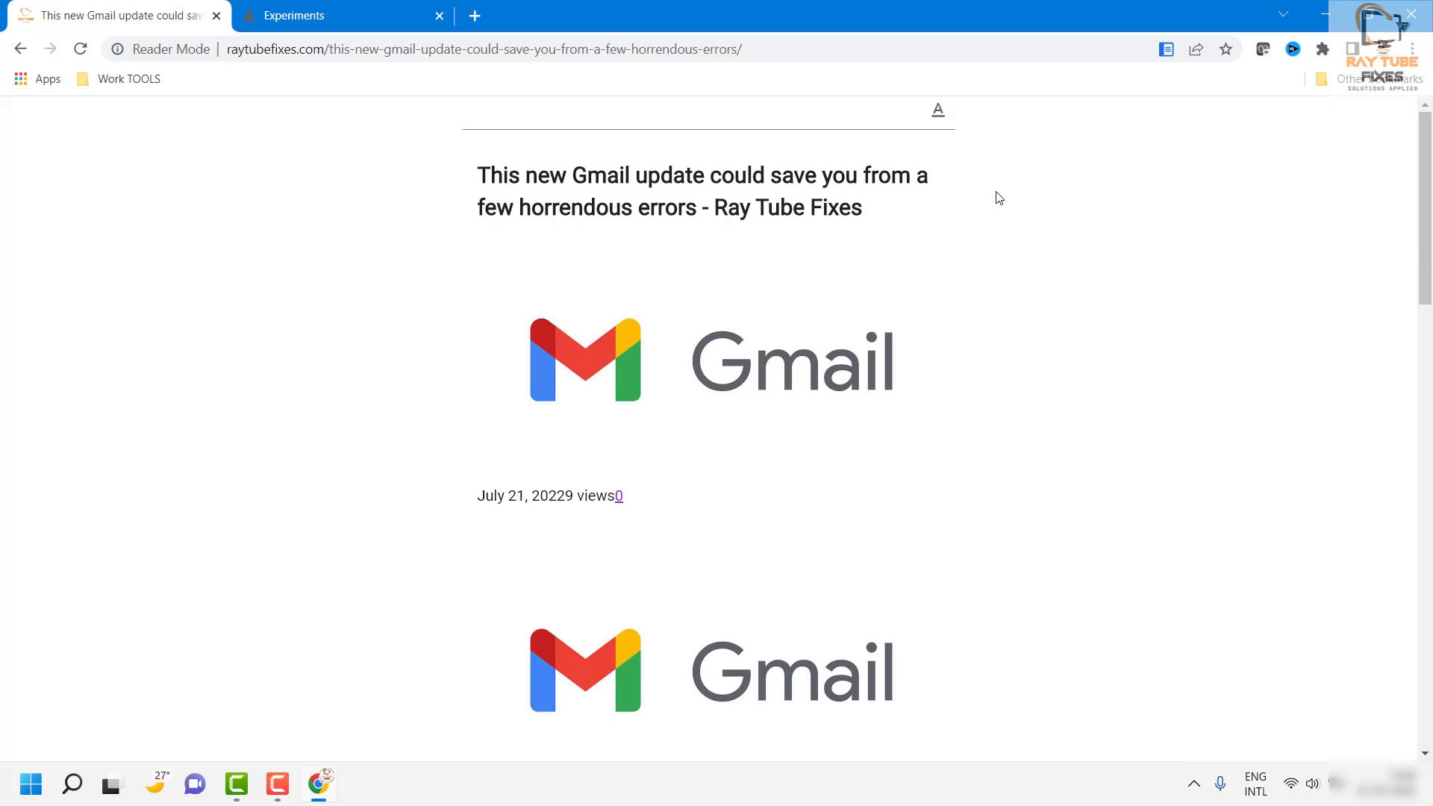
# Step: In the reader appearance settings, change the font to Monospace
pyautogui.click(939, 112)
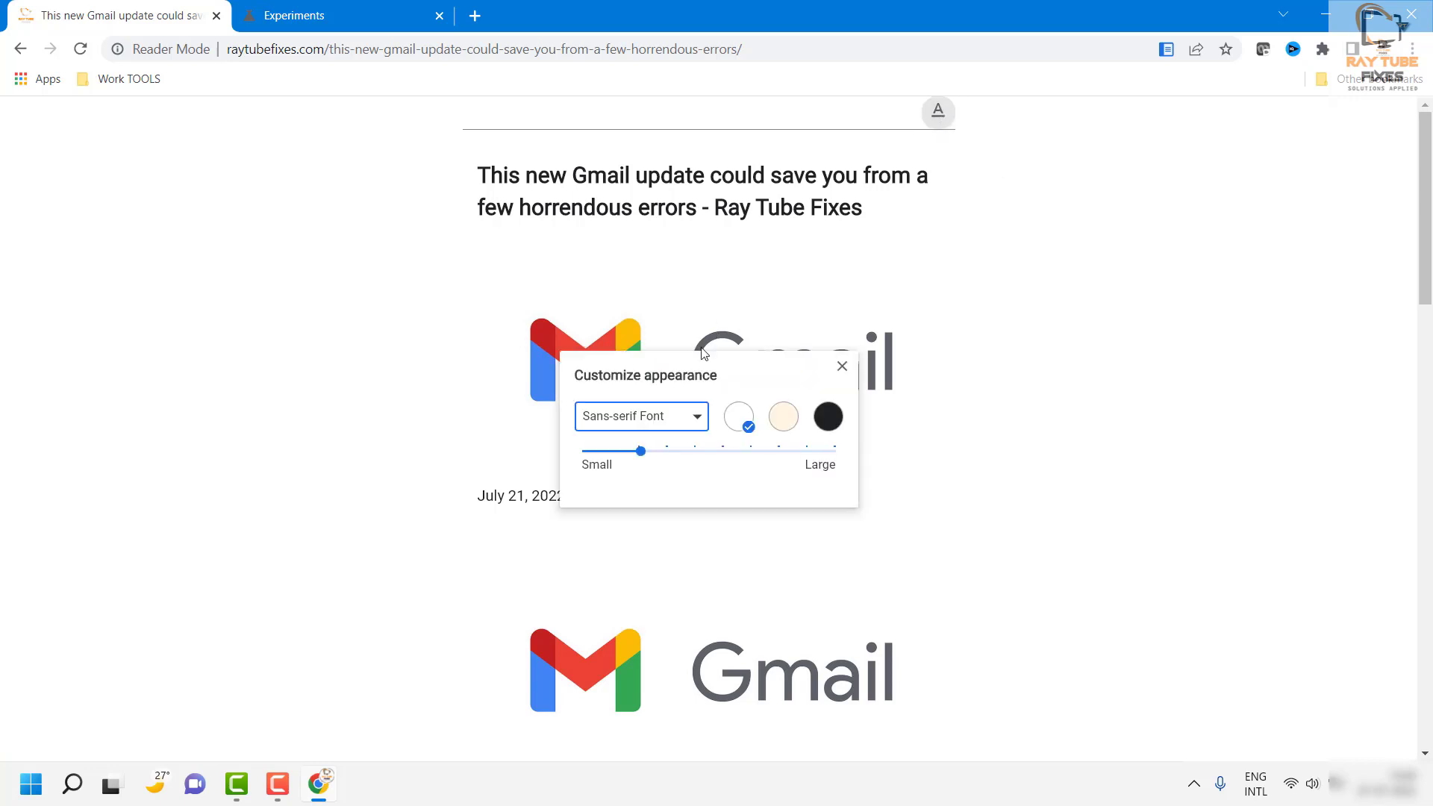
pyautogui.moveTo(659, 363); pyautogui.dragTo(687, 351)
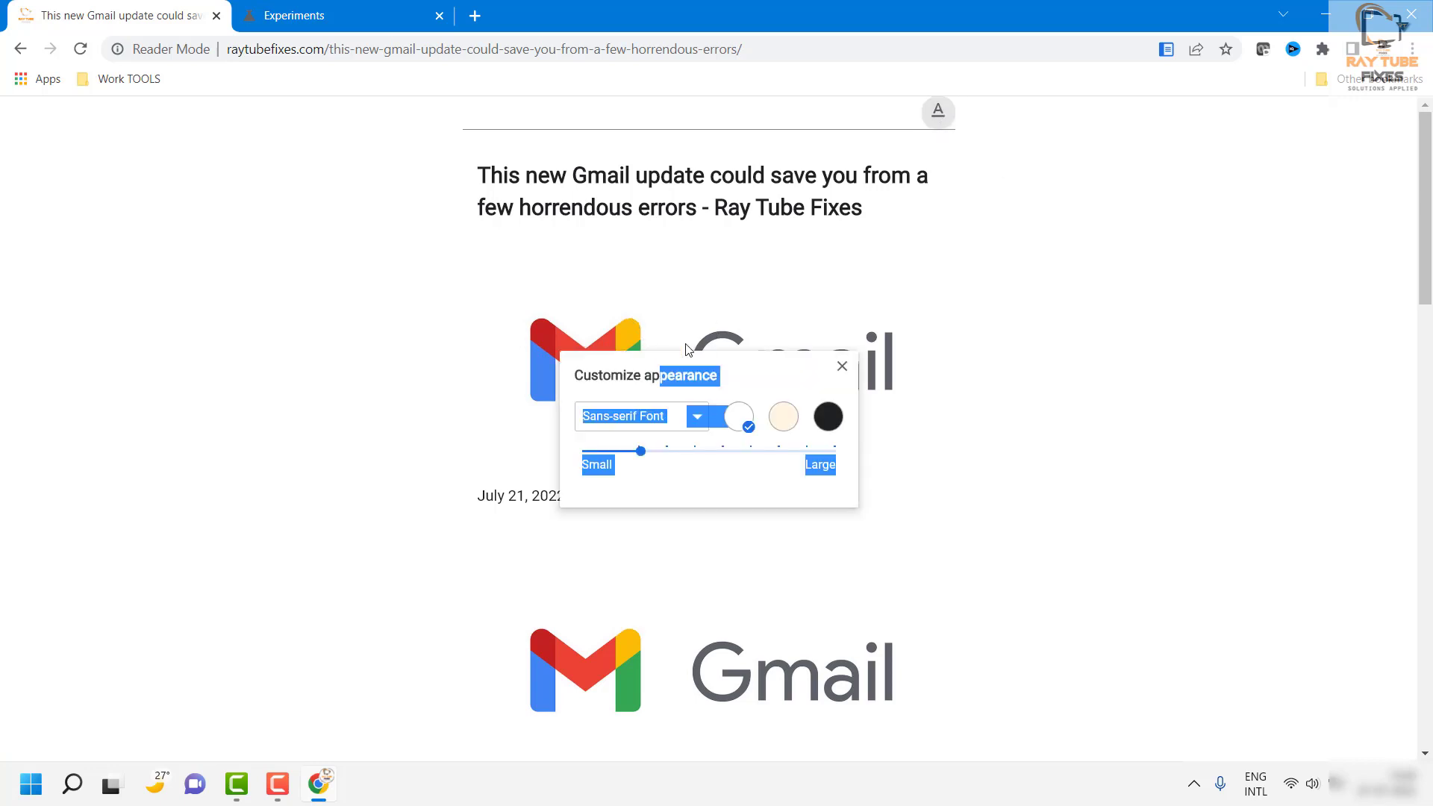
pyautogui.click(755, 381)
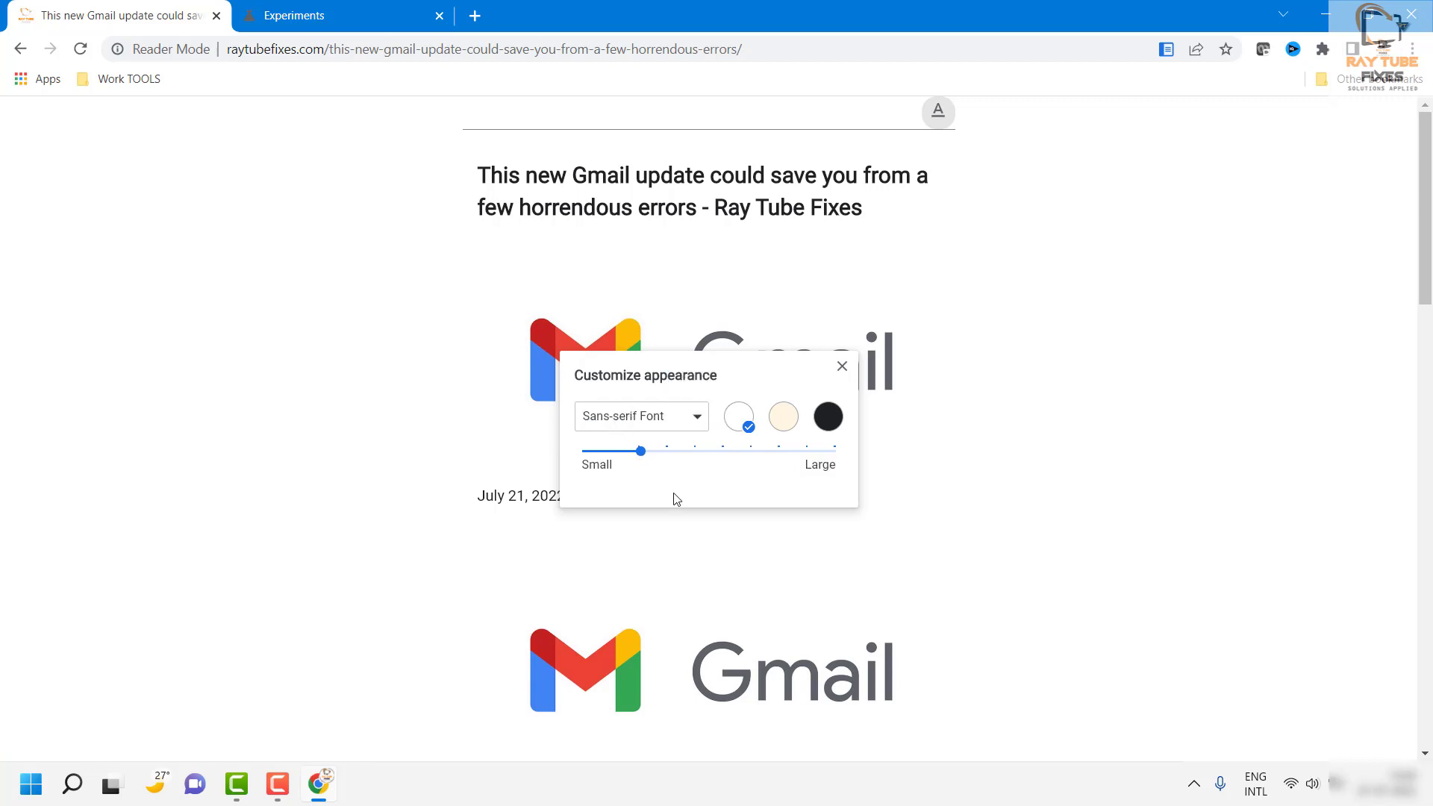
pyautogui.click(686, 419)
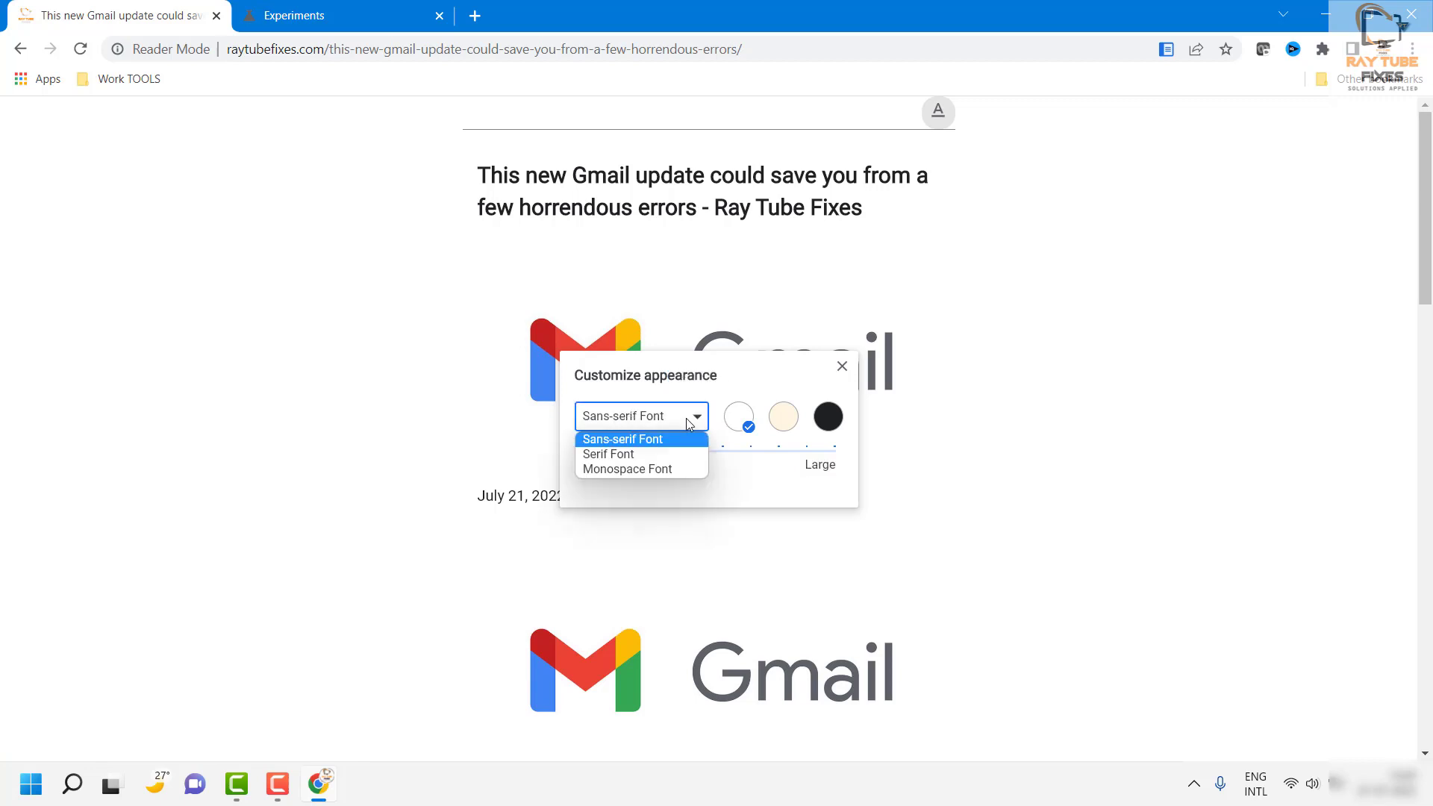
pyautogui.click(631, 472)
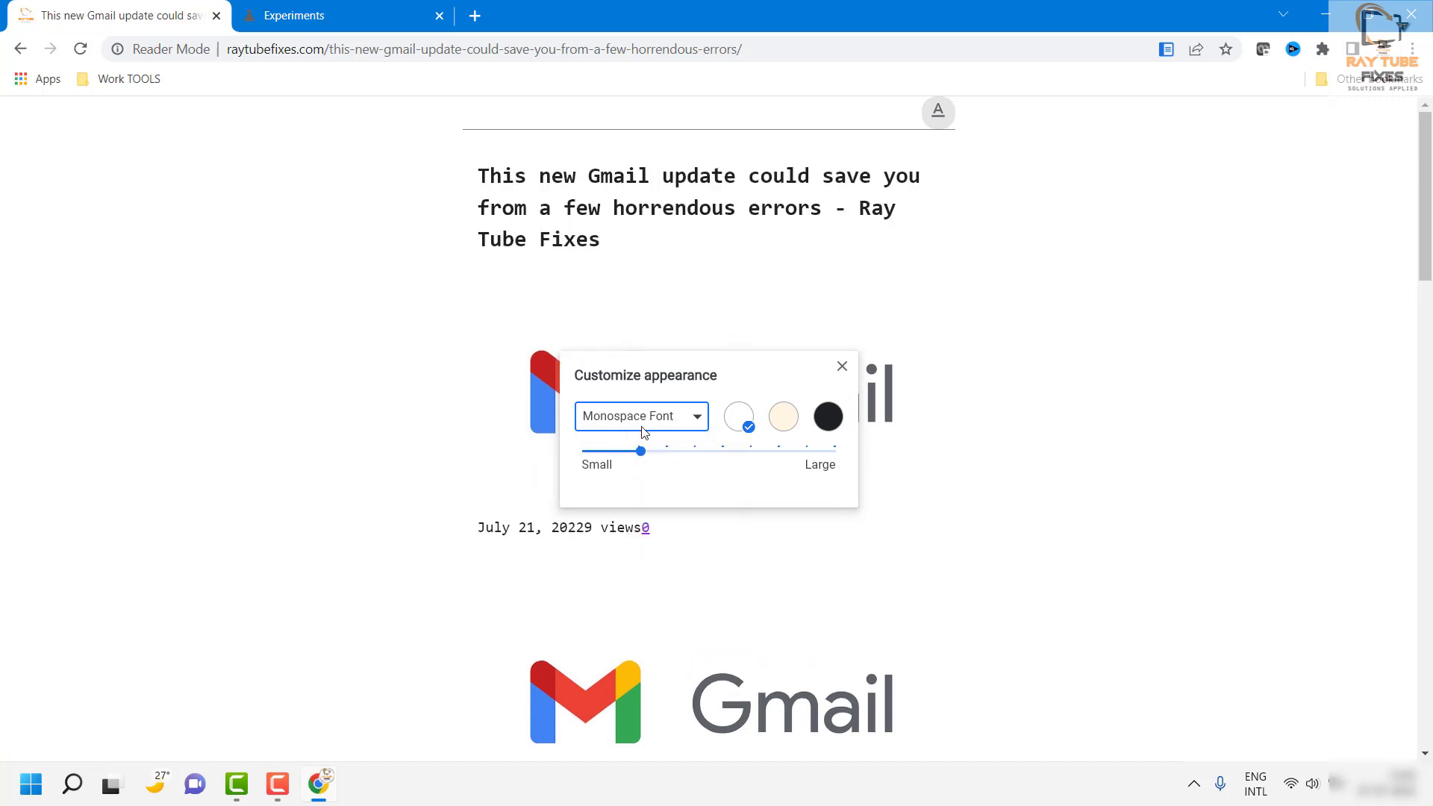
# Step: Try the sepia, dark and white themes, settling on the dark background
pyautogui.click(784, 418)
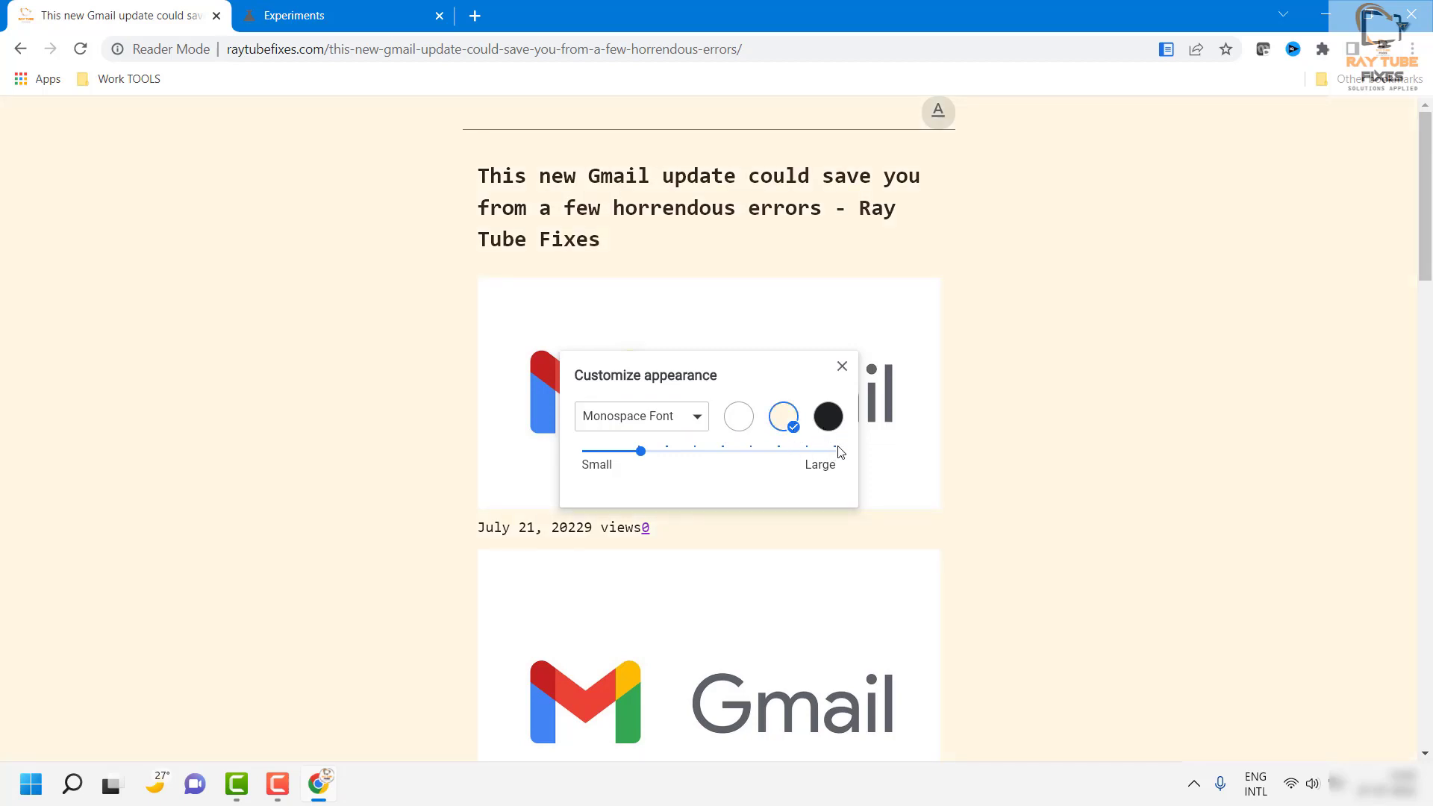
pyautogui.click(822, 427)
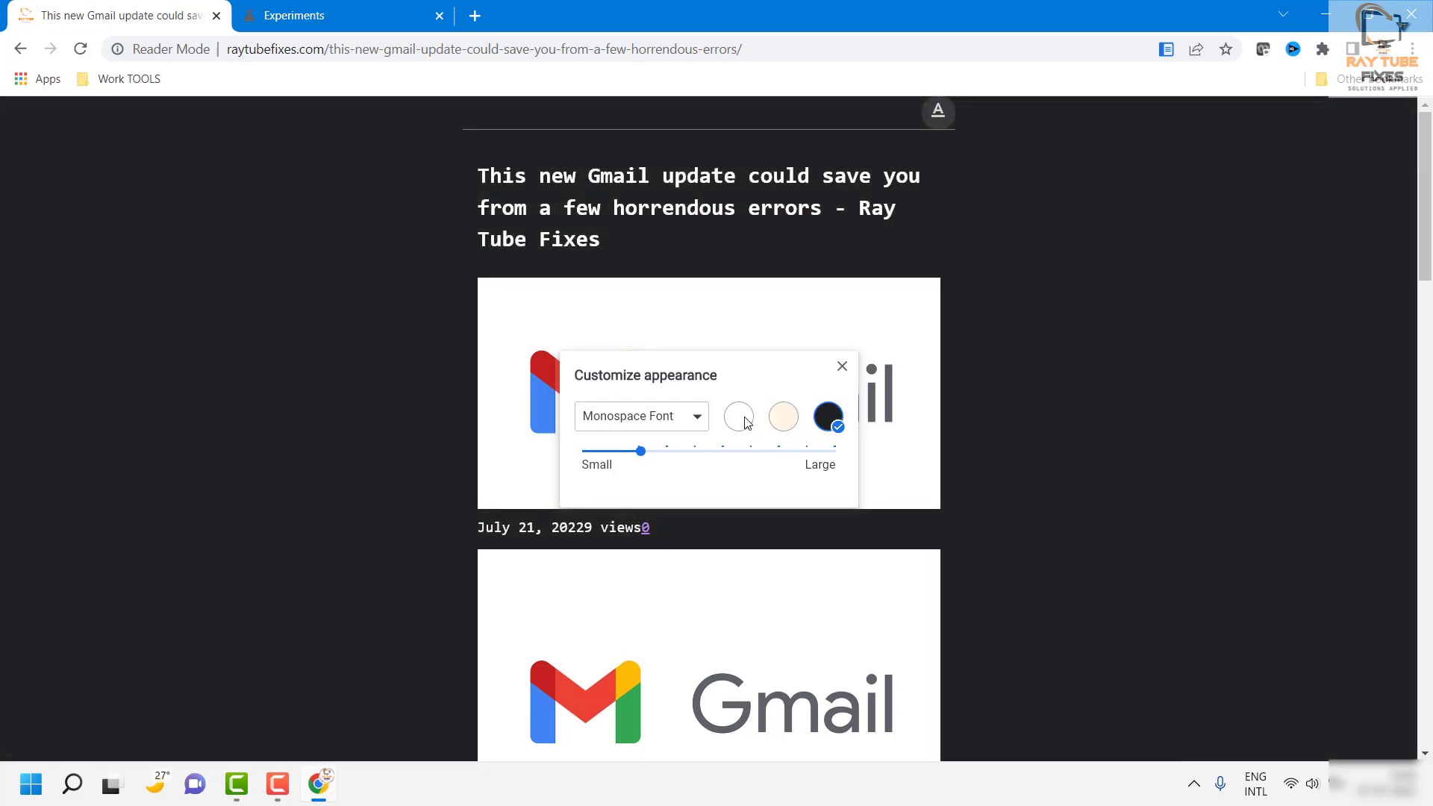
pyautogui.click(741, 427)
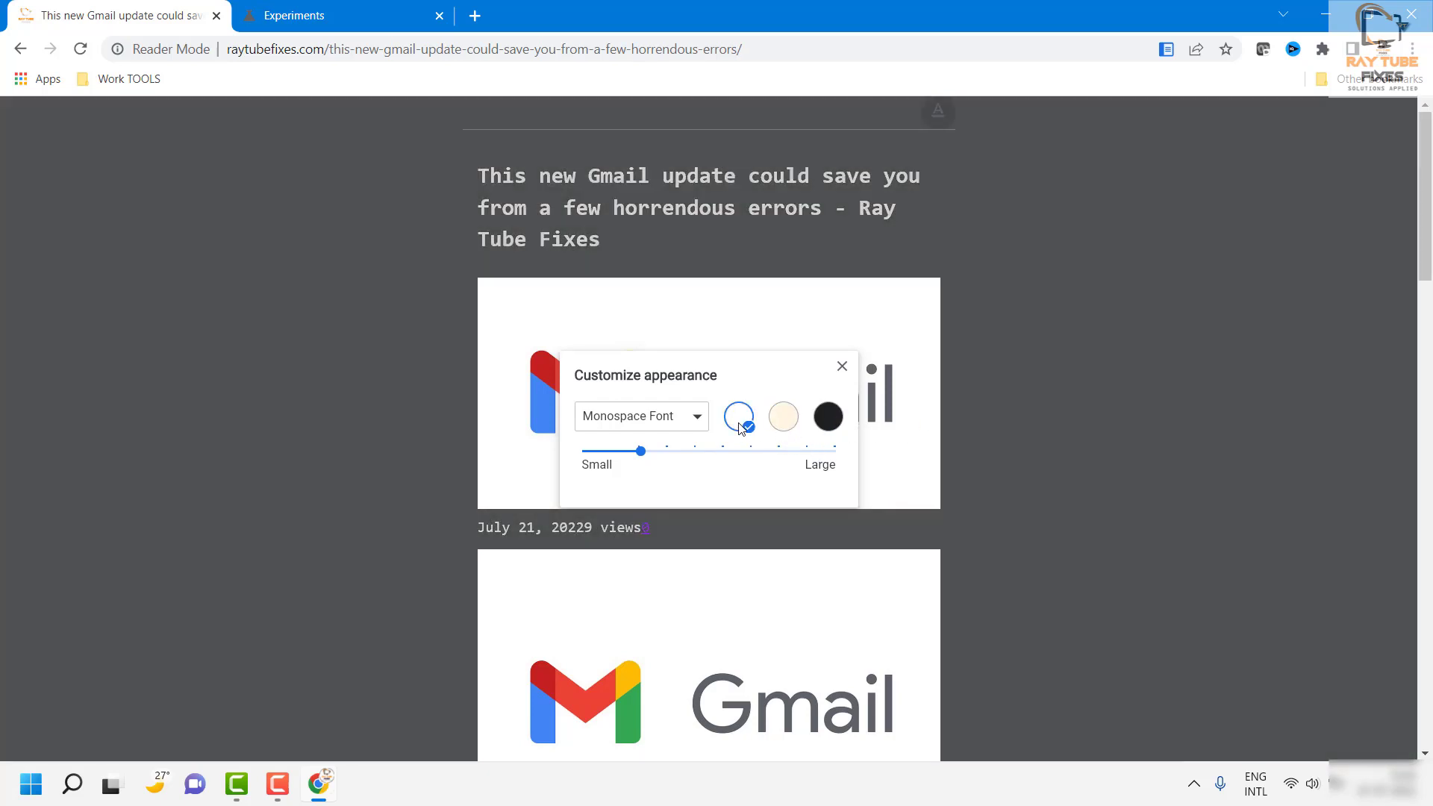
pyautogui.click(790, 422)
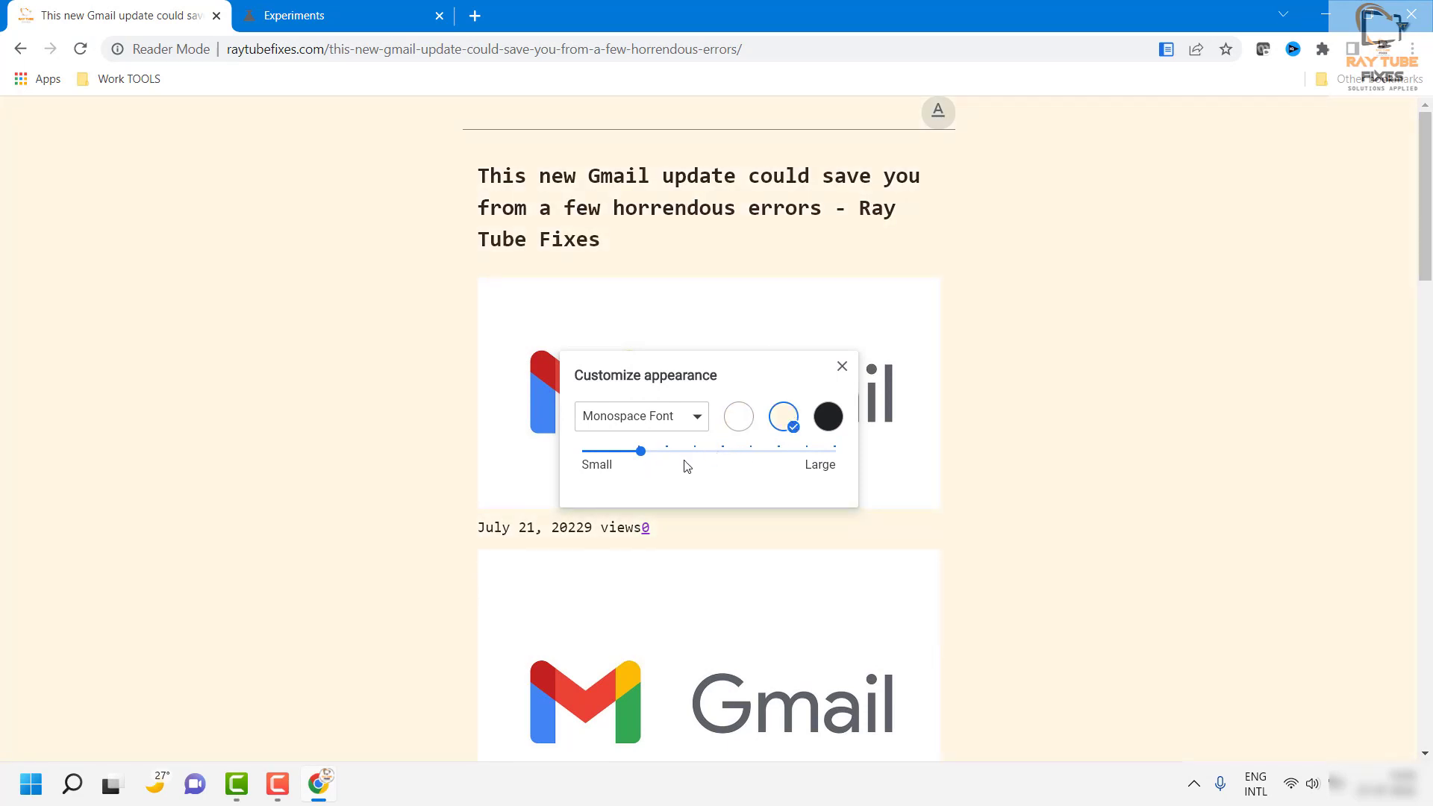
pyautogui.click(822, 424)
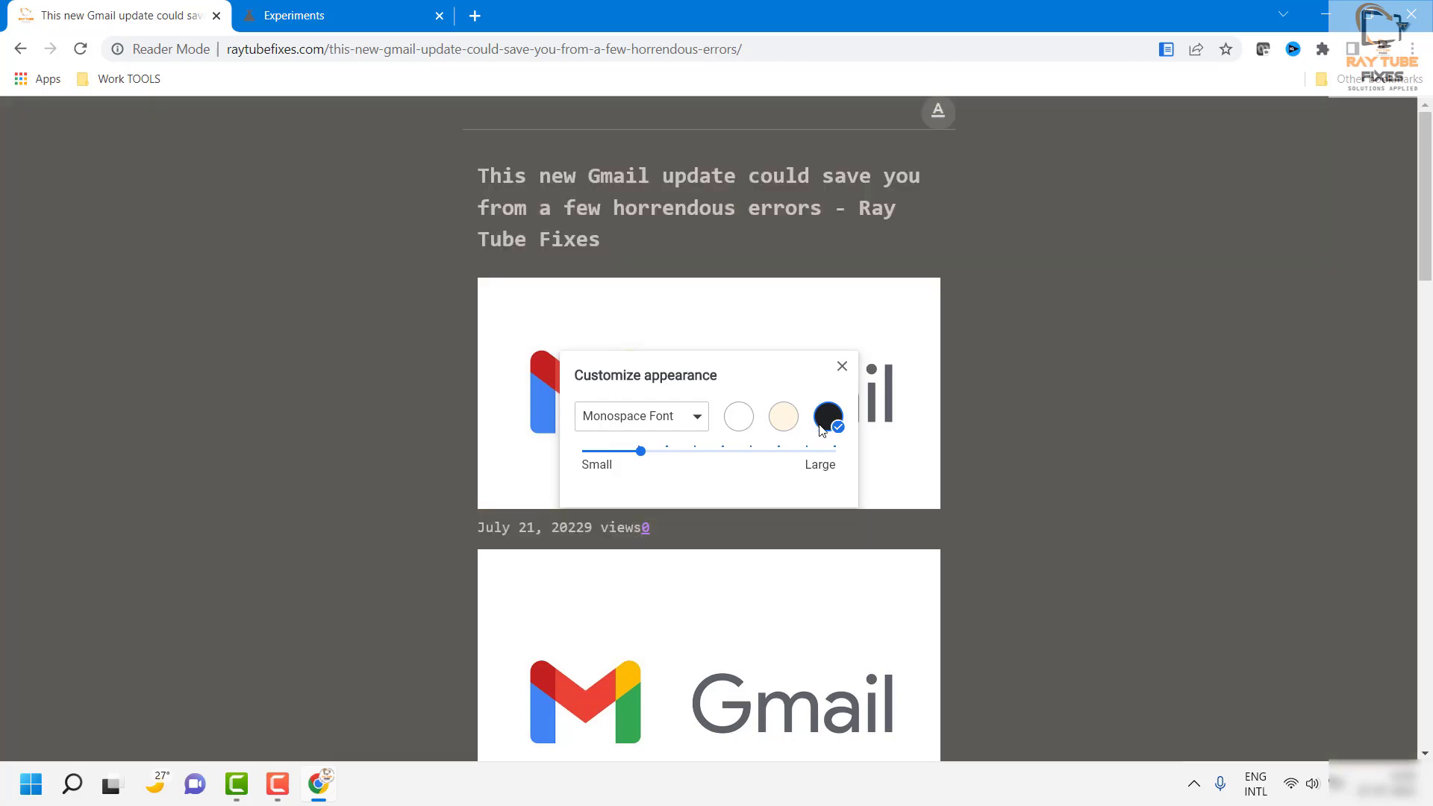
# Step: Enlarge the reader text by two size steps and close the appearance settings
pyautogui.click(640, 453)
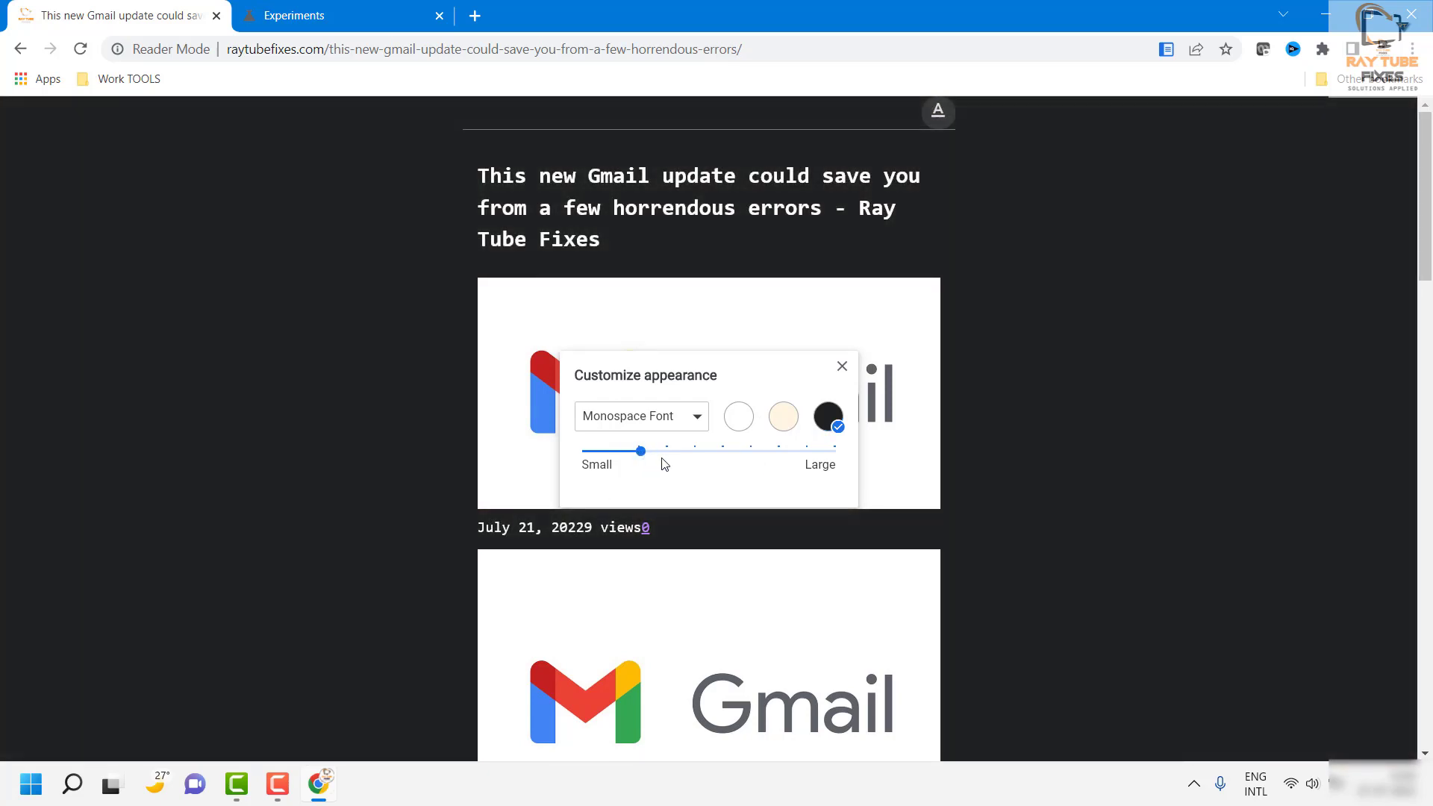
pyautogui.moveTo(641, 451); pyautogui.dragTo(758, 452)
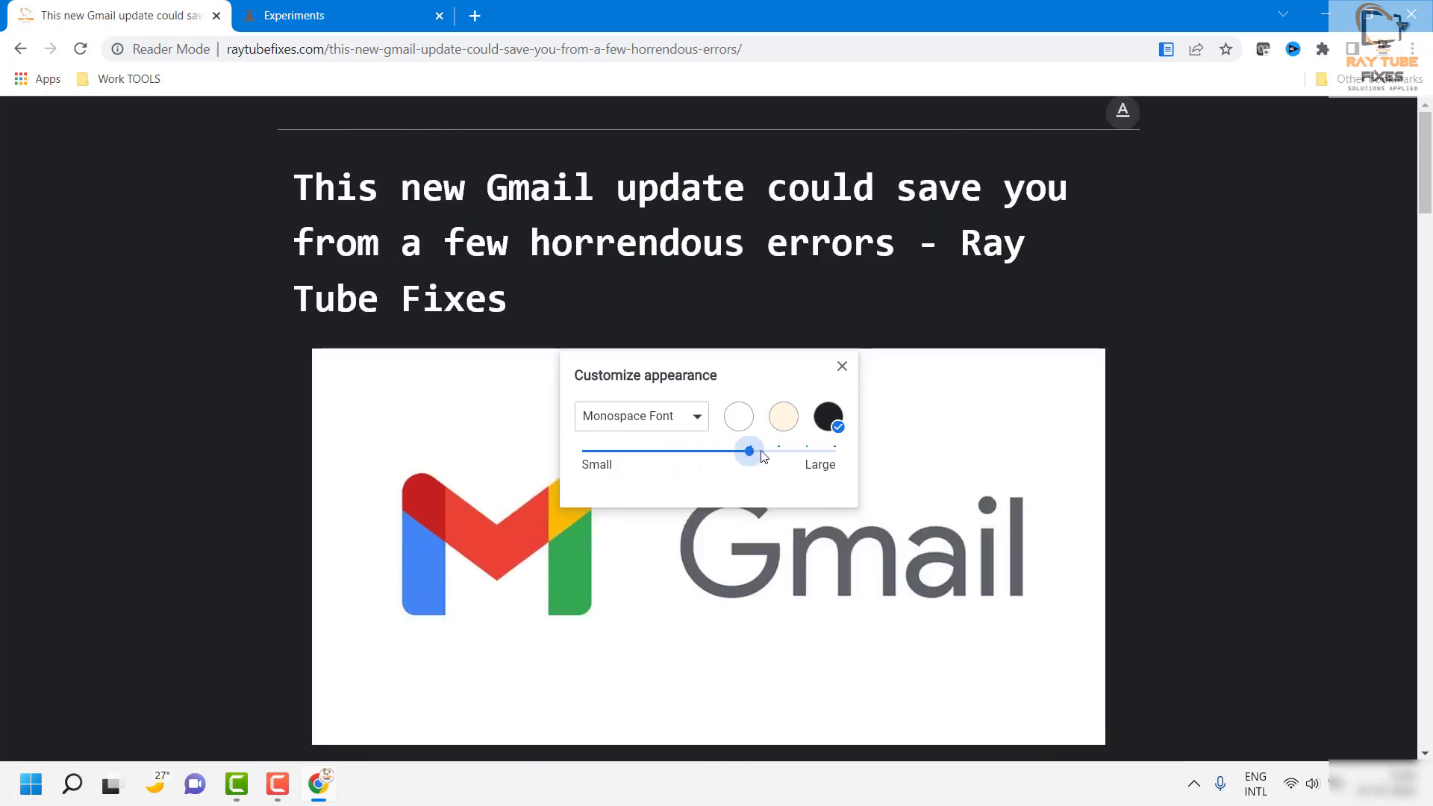
pyautogui.click(844, 369)
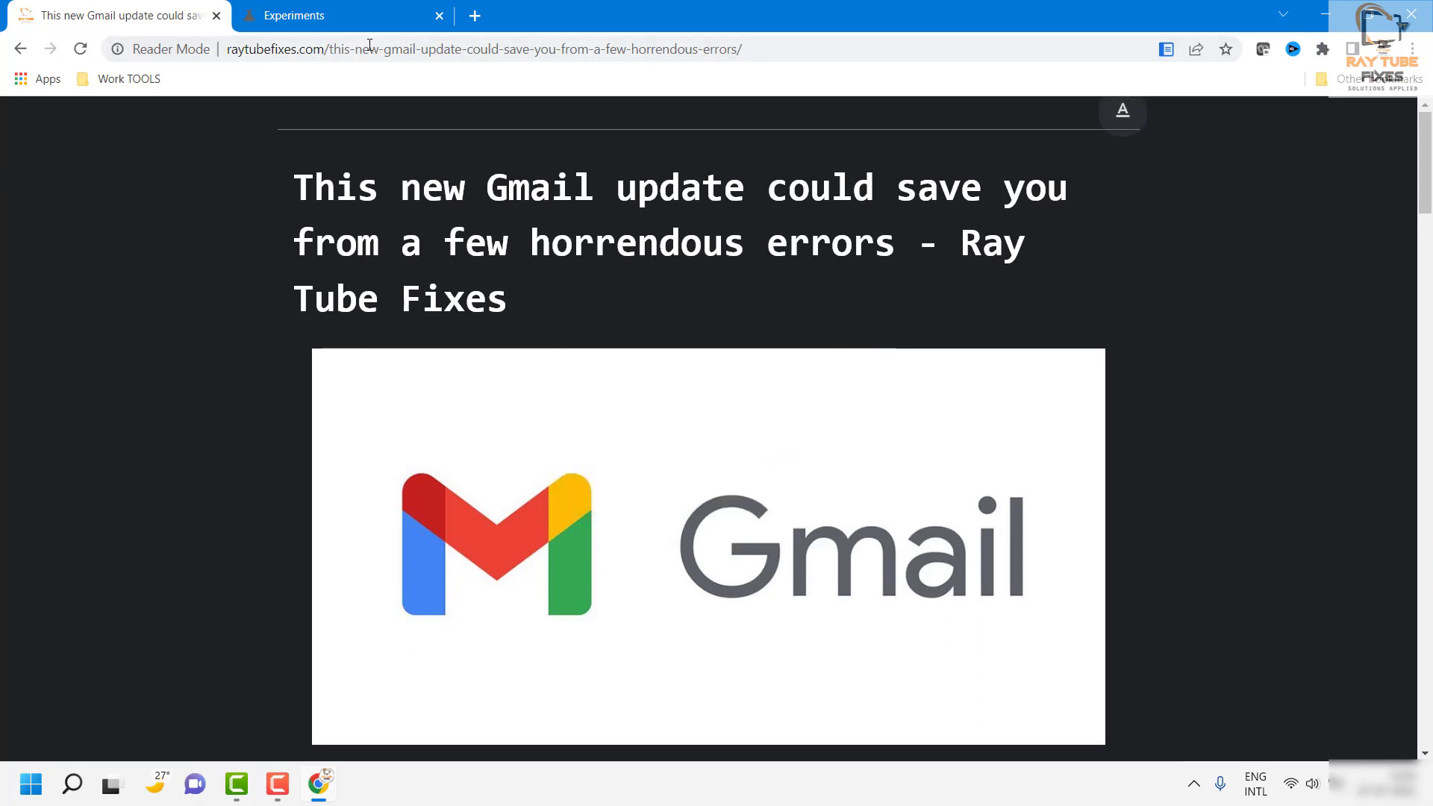
# Step: Leave Reader Mode by loading the raytubefixes.com home page
pyautogui.moveTo(322, 51); pyautogui.dragTo(744, 50)
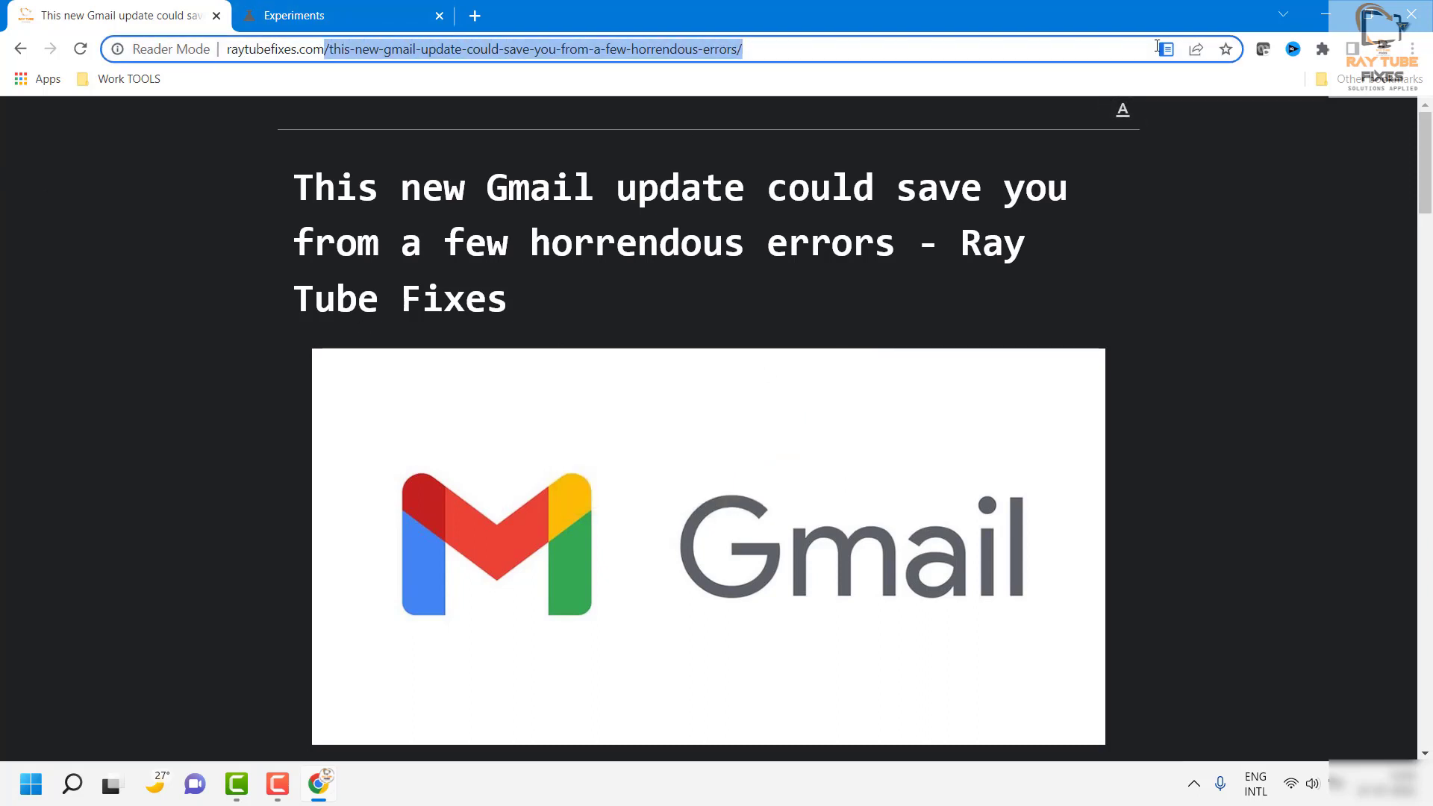
pyautogui.press('BackSpace')
pyautogui.press('Return')
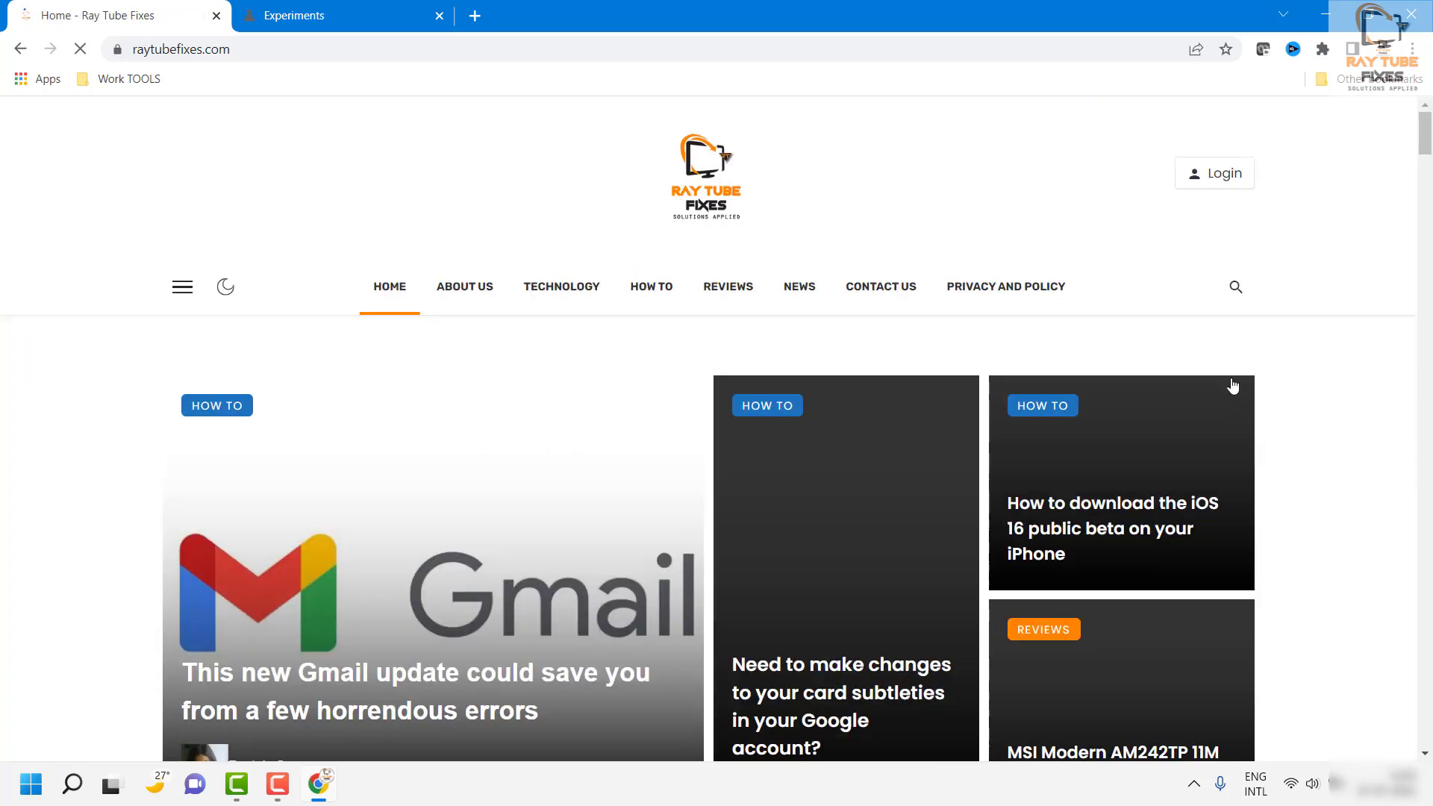
pyautogui.click(1413, 49)
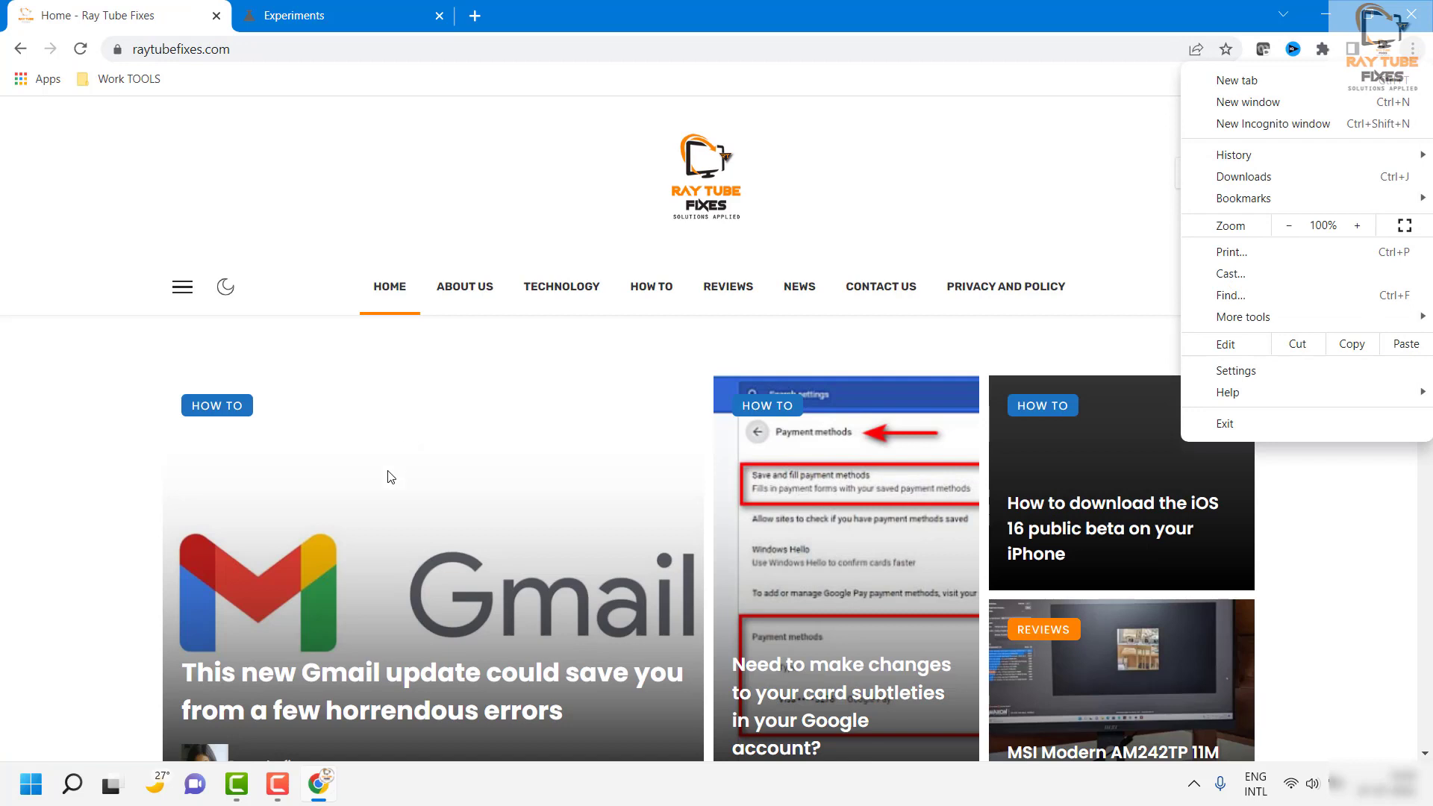
pyautogui.click(3, 597)
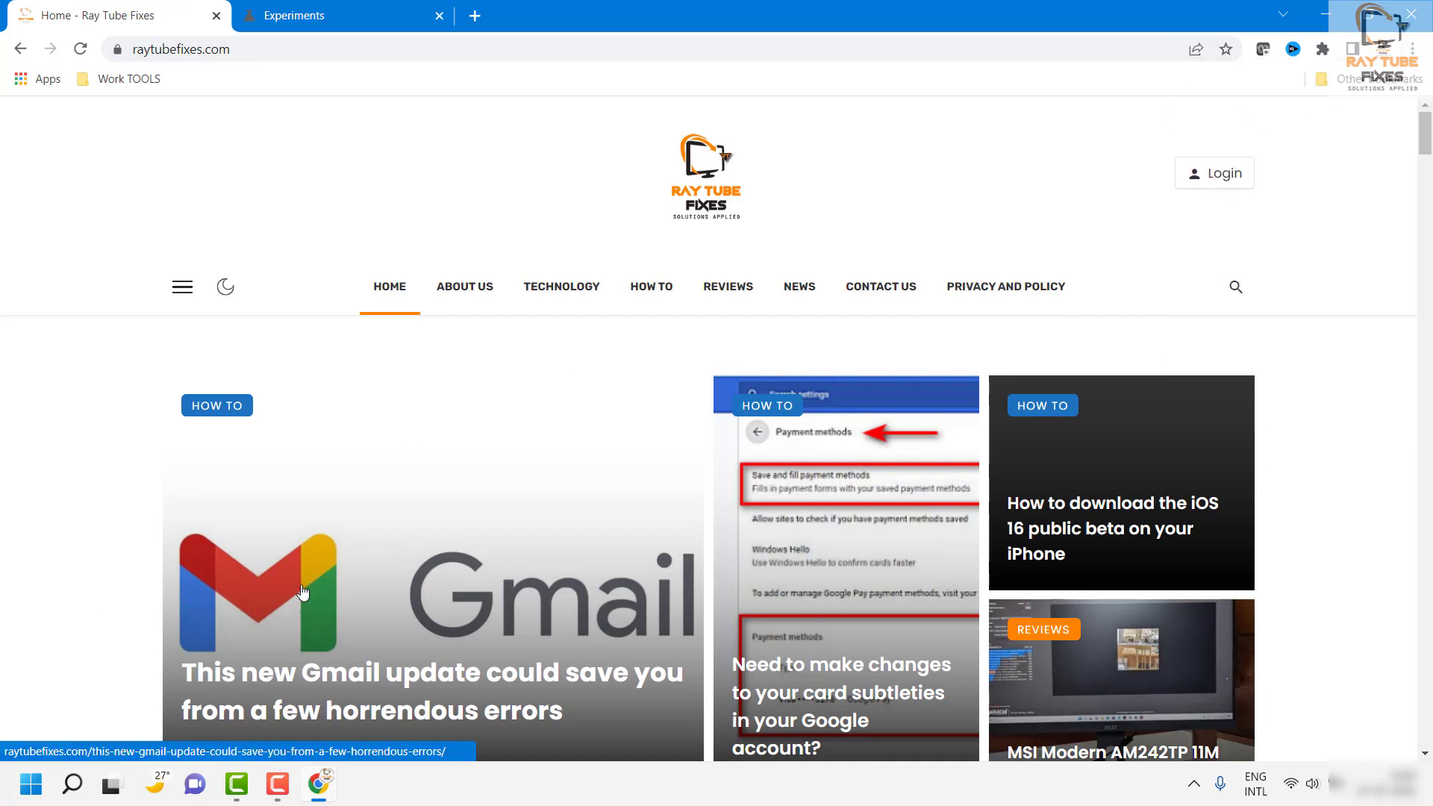
# Step: Reopen the Gmail update article in its normal layout, then return to the Experiments tab
pyautogui.click(302, 592)
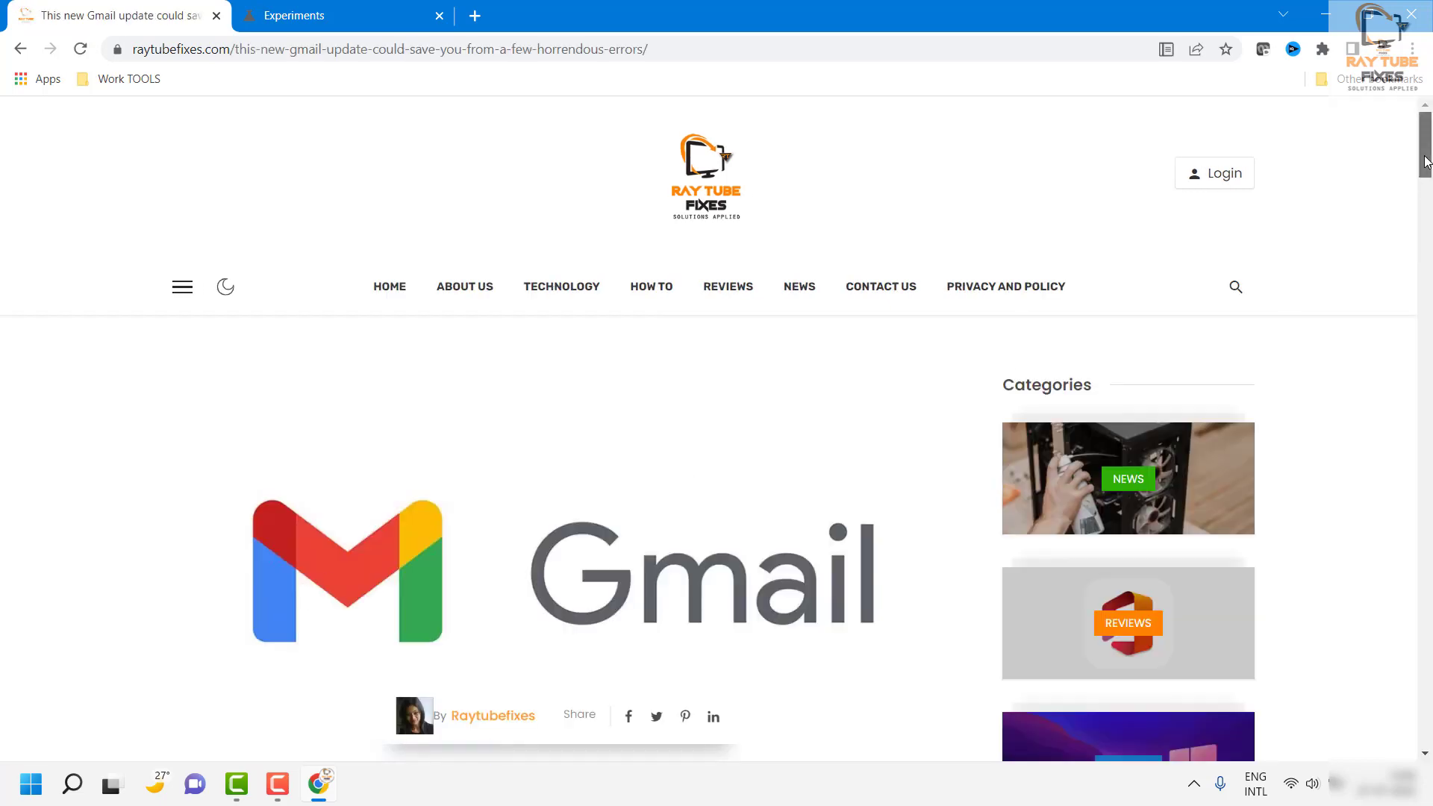
pyautogui.moveTo(1426, 134); pyautogui.dragTo(1402, 253)
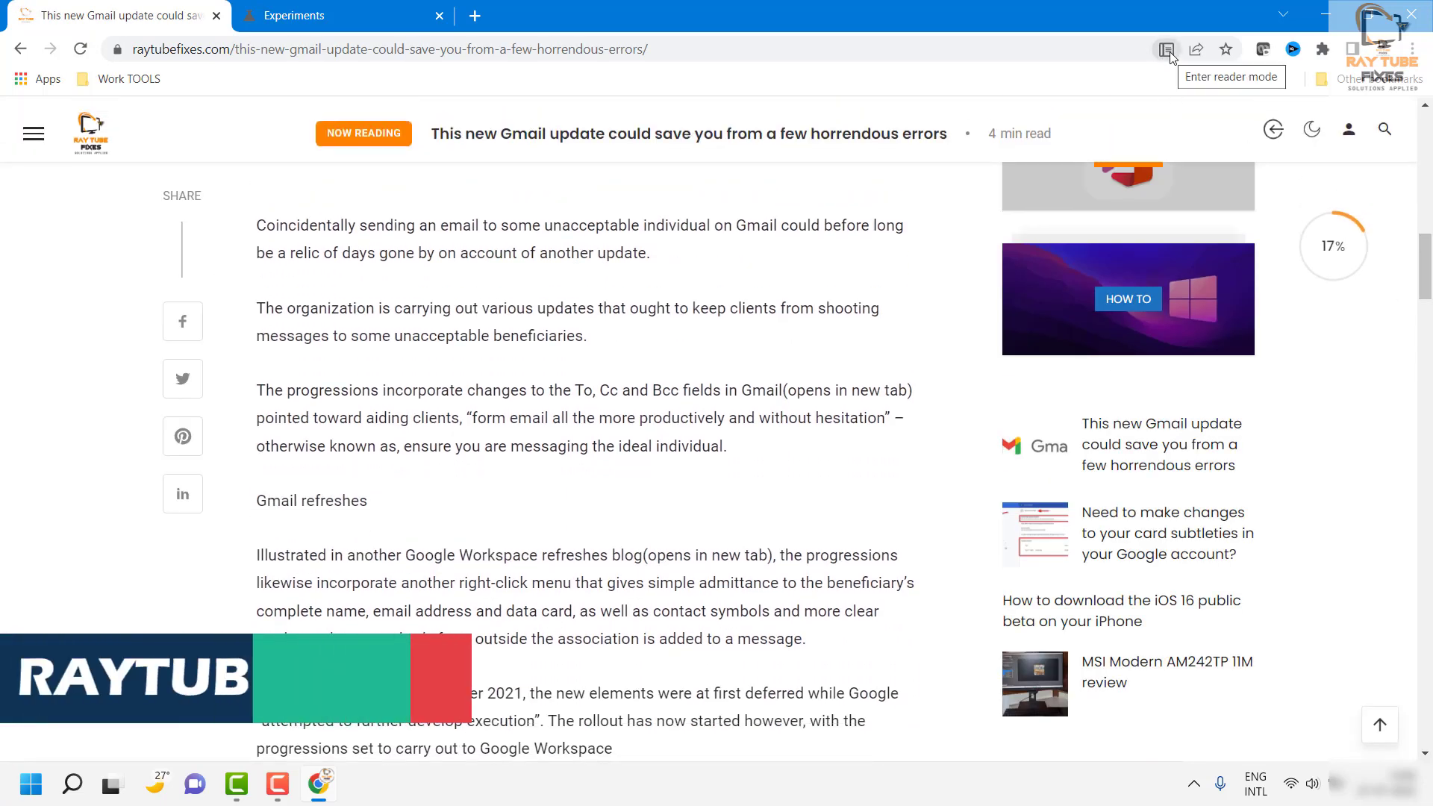
pyautogui.click(1414, 50)
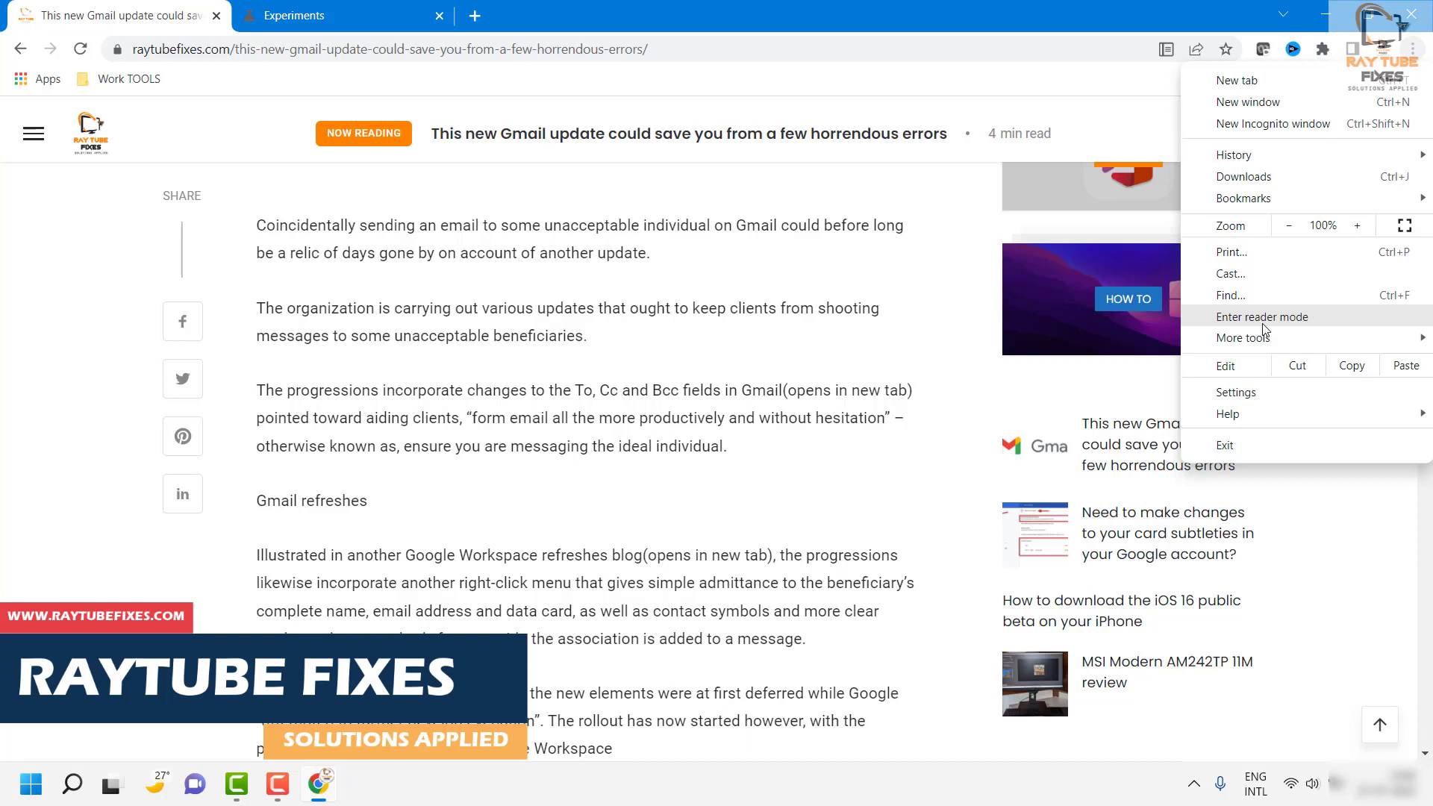
pyautogui.moveTo(1192, 344)
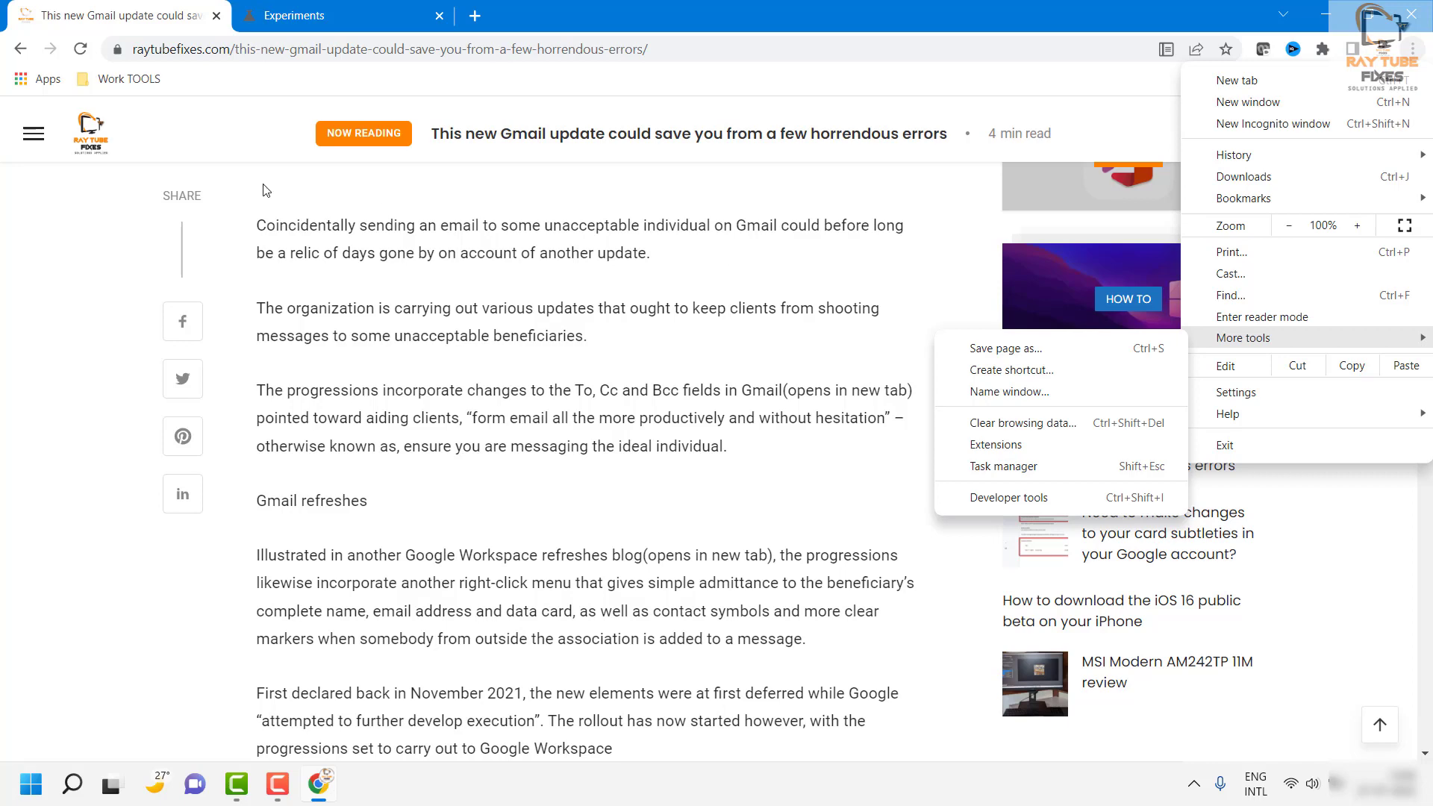
pyautogui.click(342, 18)
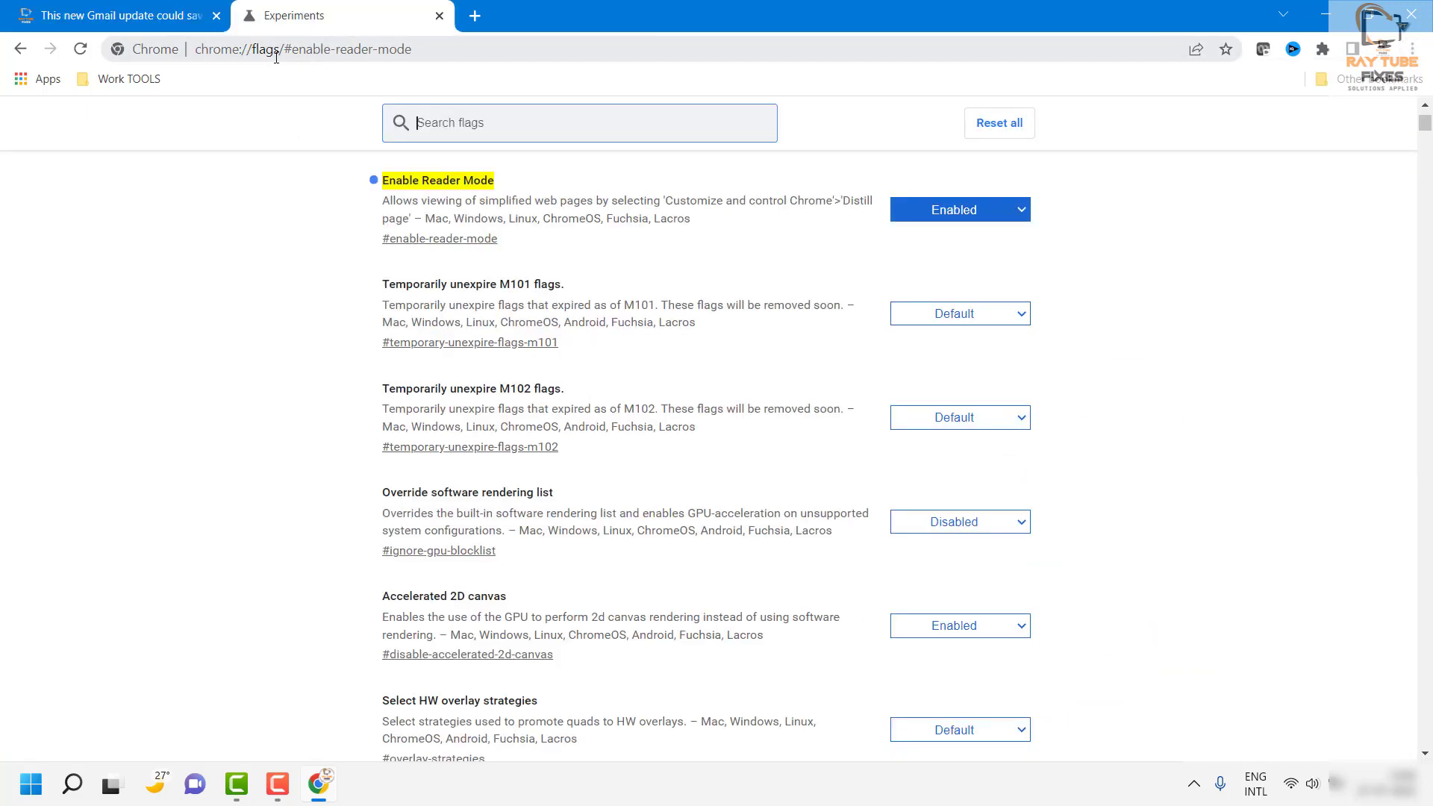
# Step: Reset Enable Reader Mode to Default and reveal the desktop with Win+D
pyautogui.click(960, 212)
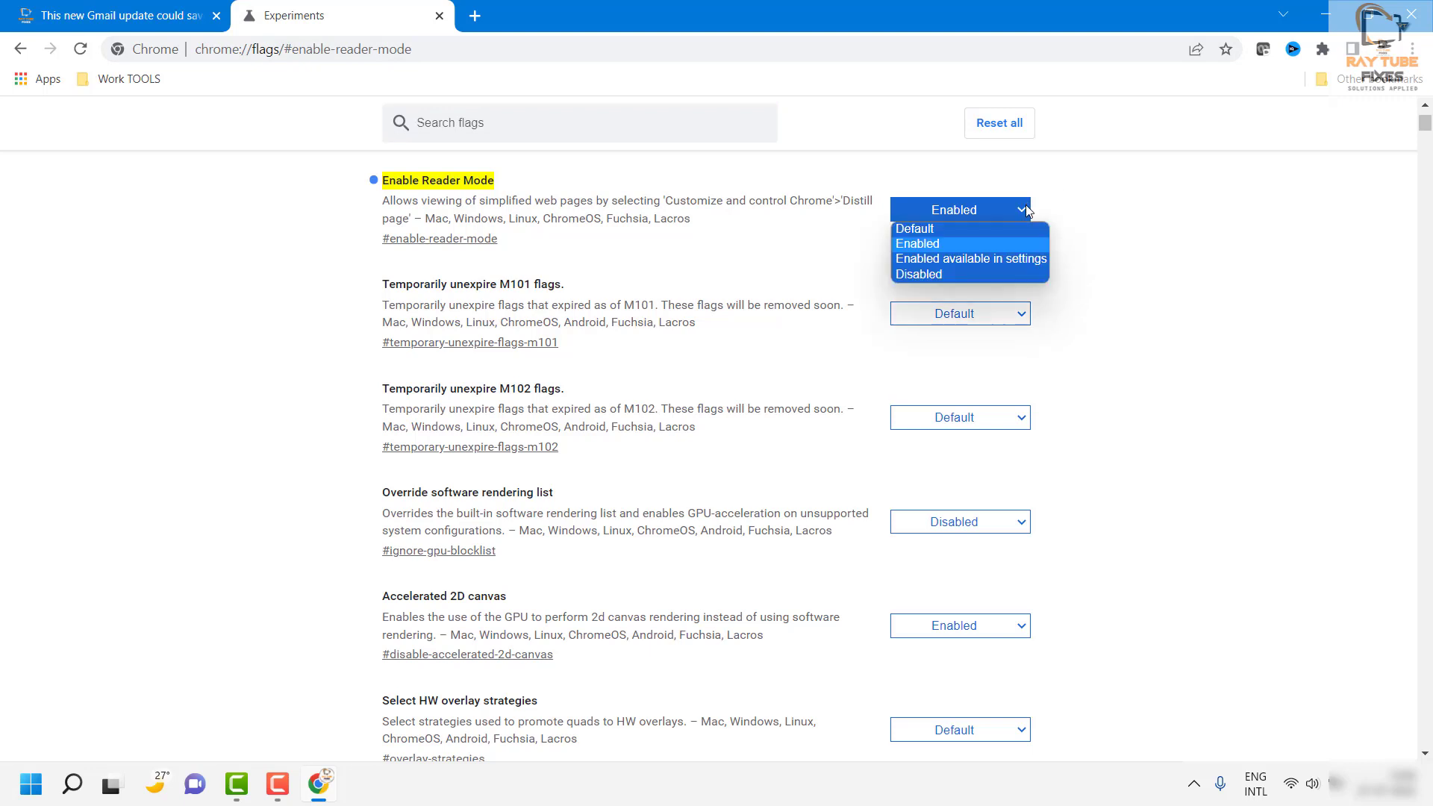
pyautogui.click(959, 224)
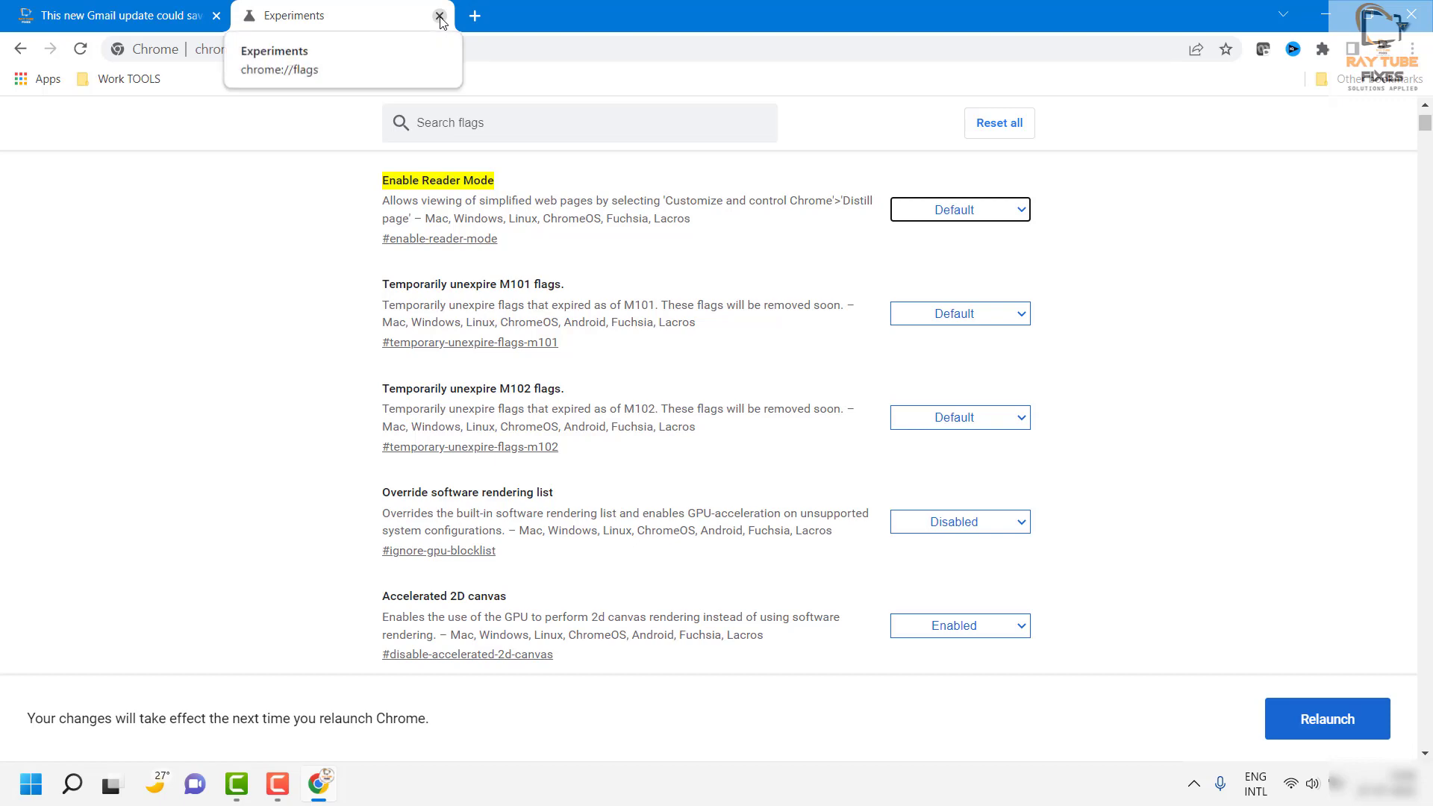
pyautogui.press('super+d')
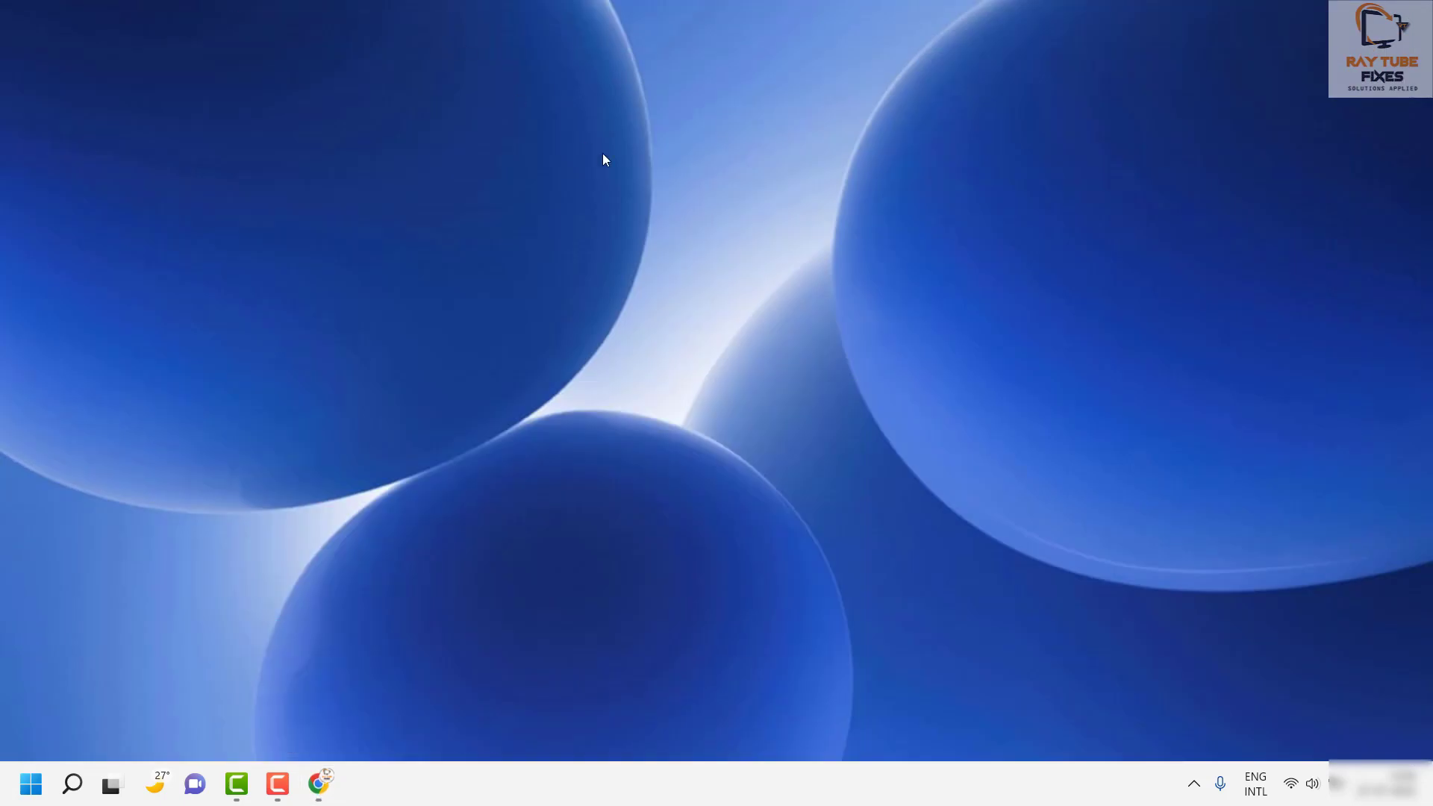